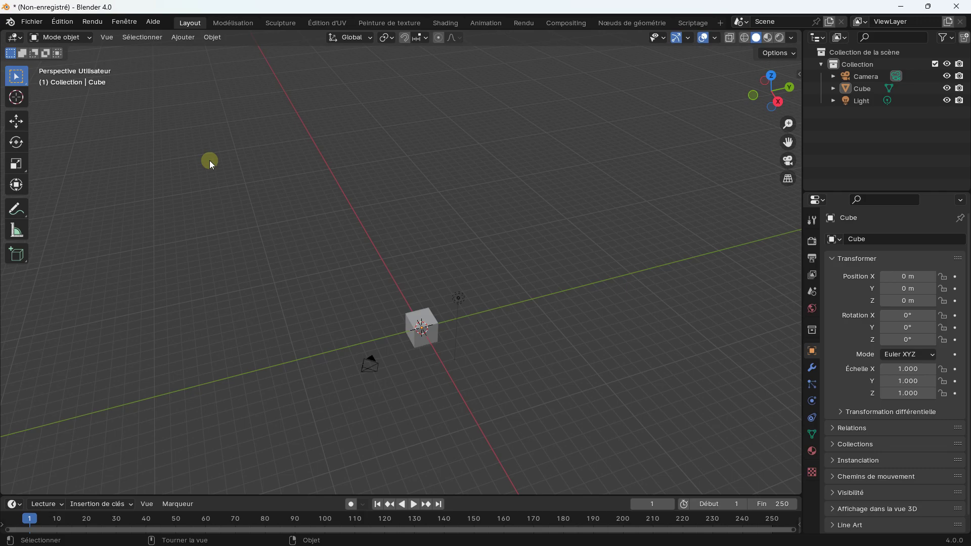
Delete the default cube, leaving camera and light, and widen the side panels slightly
{"action": "mouse_move", "coordinate": [388, 137]}
{"action": "middle_mouse_down", "text": "ctrl"}
{"action": "mouse_move", "coordinate": [412, 192]}
{"action": "mouse_move", "coordinate": [417, 179]}
{"action": "mouse_move", "coordinate": [447, 268]}
{"action": "mouse_move", "coordinate": [438, 302]}
{"action": "mouse_move", "coordinate": [435, 278]}
{"action": "middle_mouse_up", "text": "ctrl"}
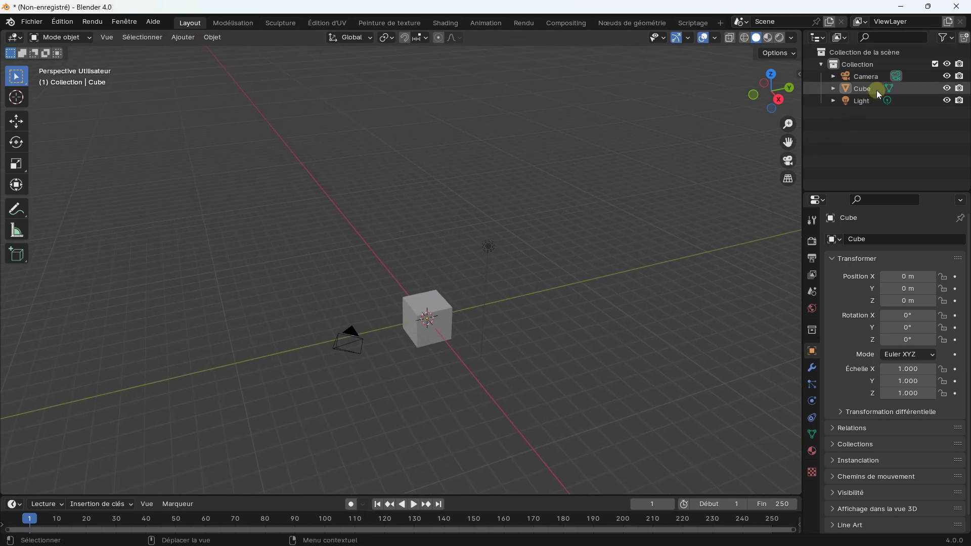
{"action": "left_click", "coordinate": [860, 77]}
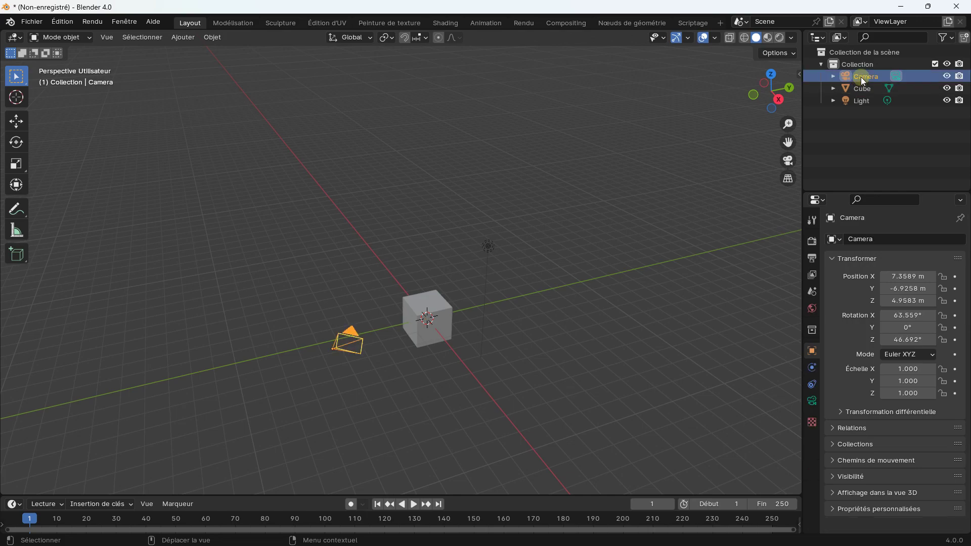
{"action": "left_click", "coordinate": [861, 88]}
{"action": "left_click", "coordinate": [858, 105]}
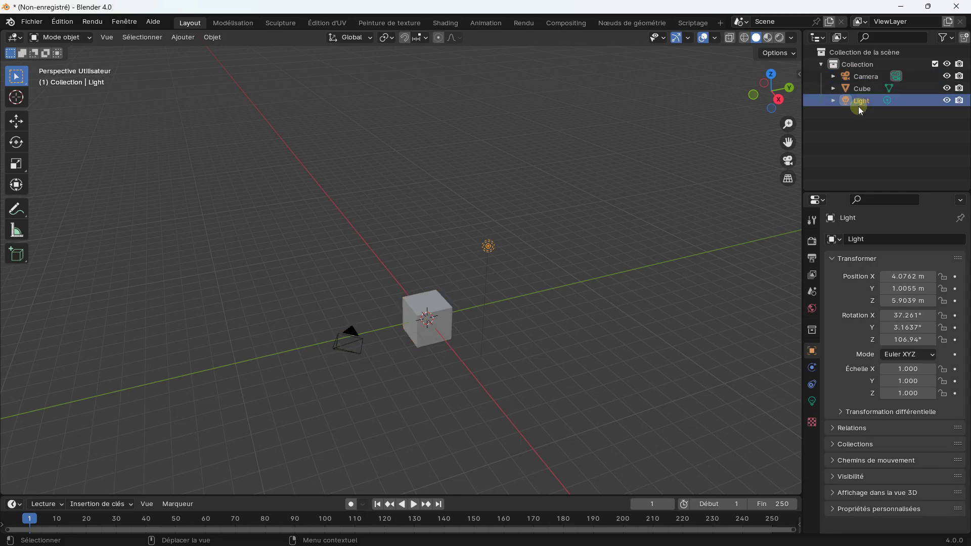
{"action": "left_click", "coordinate": [441, 301]}
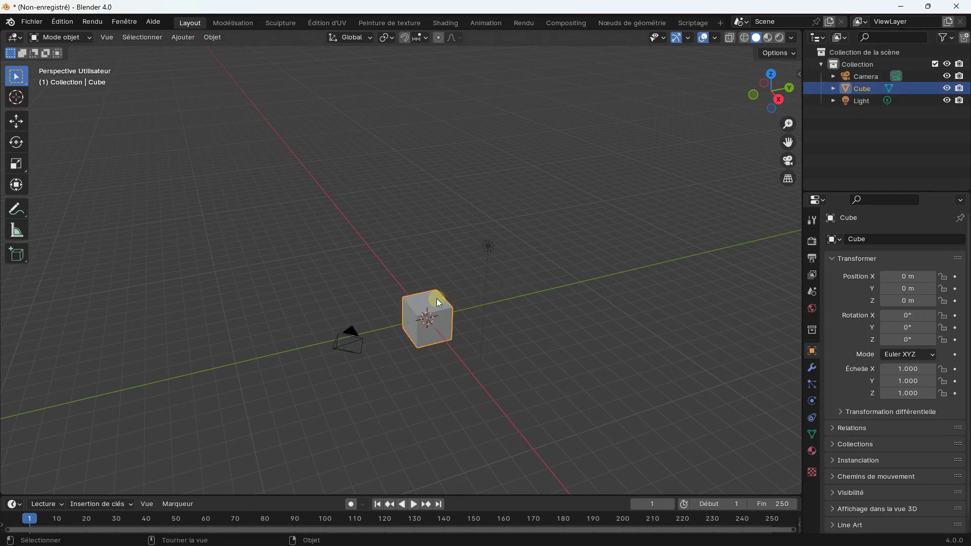
{"action": "key", "text": "Delete"}
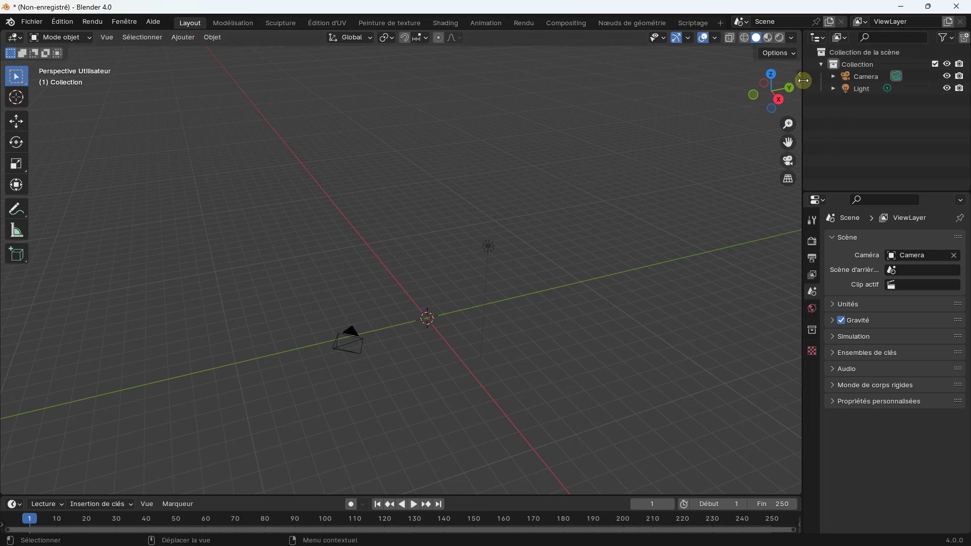
{"action": "left_click_drag", "start_coordinate": [801, 92], "coordinate": [784, 92]}
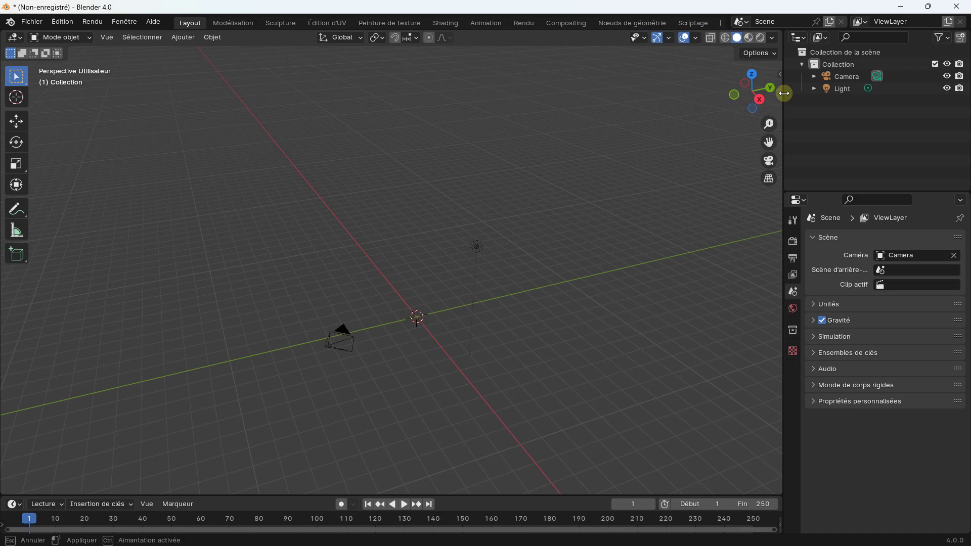
{"action": "mouse_move", "coordinate": [785, 92]}
{"action": "left_mouse_down"}
{"action": "mouse_move", "coordinate": [764, 93]}
{"action": "mouse_move", "coordinate": [777, 94]}
{"action": "left_mouse_up"}
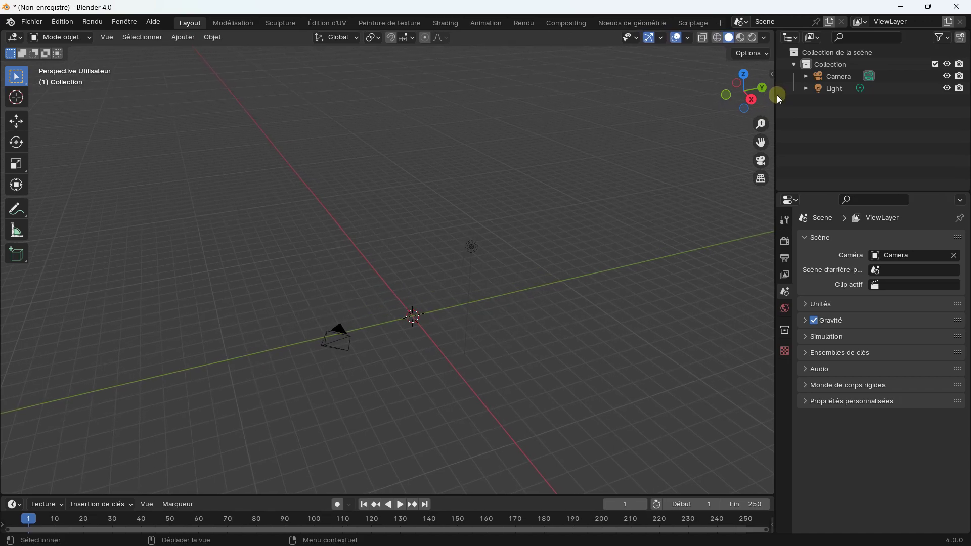
Add a Suzanne monkey head and rotate it 90° around the Z axis
{"action": "left_click", "coordinate": [177, 39]}
{"action": "mouse_move", "coordinate": [220, 50]}
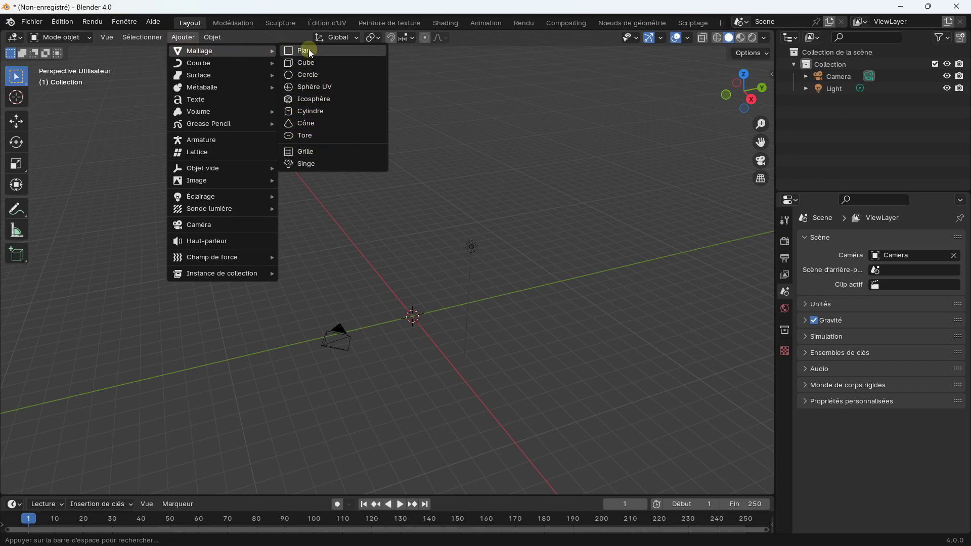
{"action": "left_click", "coordinate": [310, 163]}
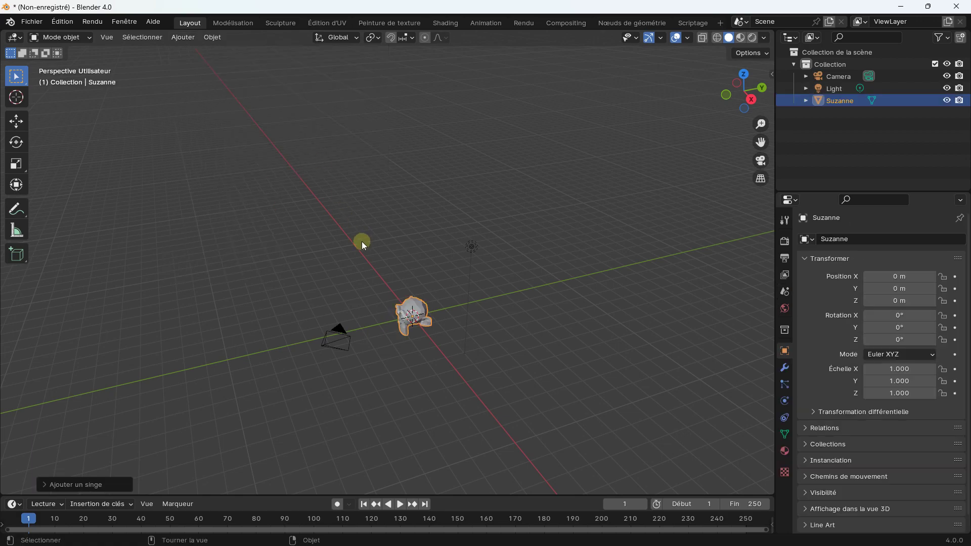
{"action": "scroll", "coordinate": [378, 320], "scroll_direction": "up", "scroll_amount": 4}
{"action": "scroll", "coordinate": [384, 320], "scroll_direction": "down", "scroll_amount": 2}
{"action": "scroll", "coordinate": [384, 321], "scroll_direction": "down", "scroll_amount": 1}
{"action": "key", "text": "r"}
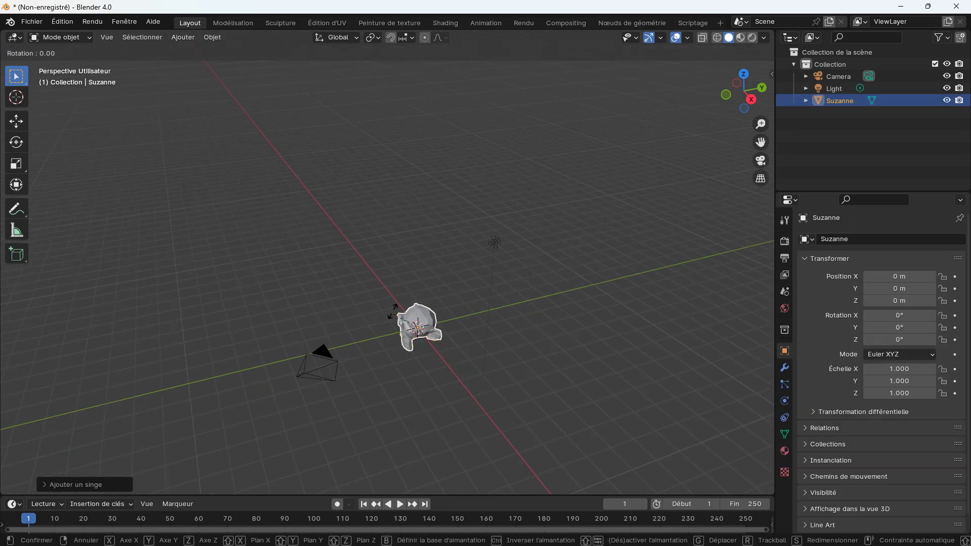
{"action": "key", "text": "z"}
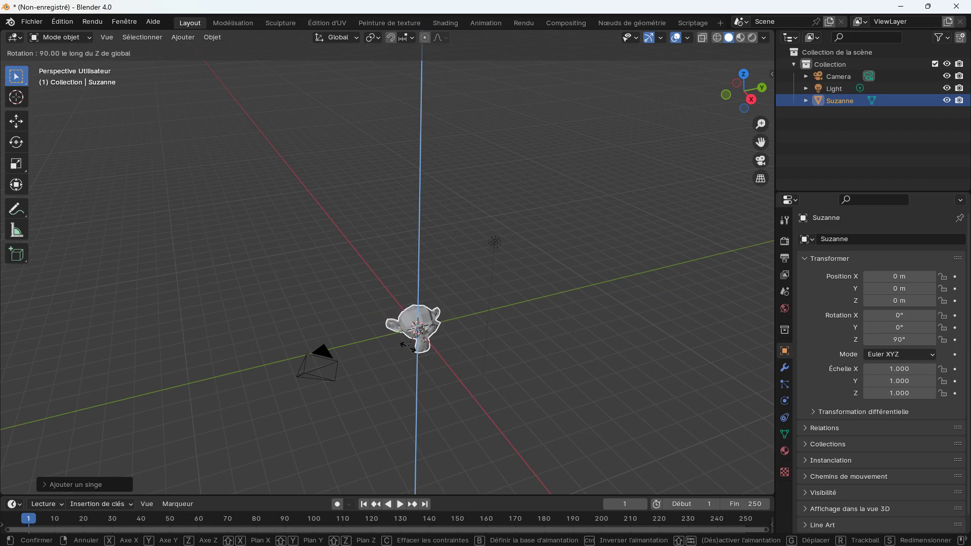
{"action": "left_click", "coordinate": [405, 345]}
Raise the monkey head along Z to 12.208 m with the Move gizmo
{"action": "left_click", "coordinate": [17, 121]}
{"action": "middle_click_drag", "start_coordinate": [354, 283], "coordinate": [423, 302]}
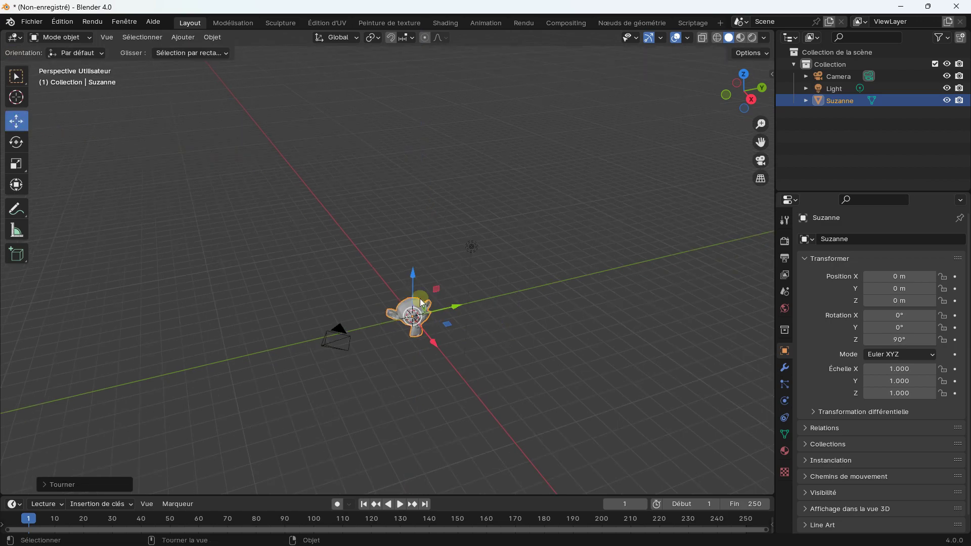
{"action": "left_click_drag", "start_coordinate": [419, 284], "coordinate": [419, 84]}
{"action": "mouse_move", "coordinate": [420, 84]}
{"action": "middle_mouse_down"}
{"action": "mouse_move", "coordinate": [443, 199]}
{"action": "mouse_move", "coordinate": [435, 202]}
{"action": "middle_mouse_up"}
{"action": "left_click_drag", "start_coordinate": [424, 193], "coordinate": [420, 175]}
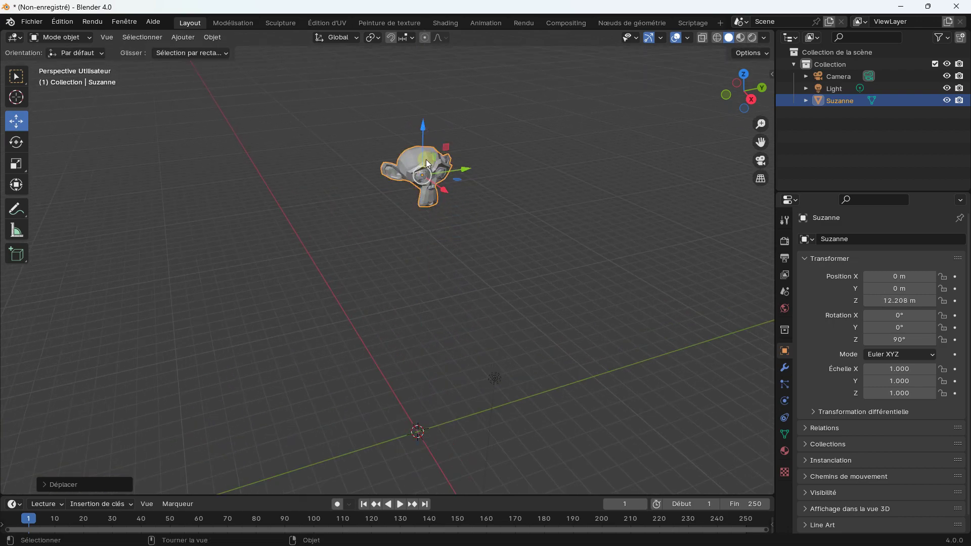
{"action": "middle_click_drag", "start_coordinate": [367, 163], "coordinate": [424, 180]}
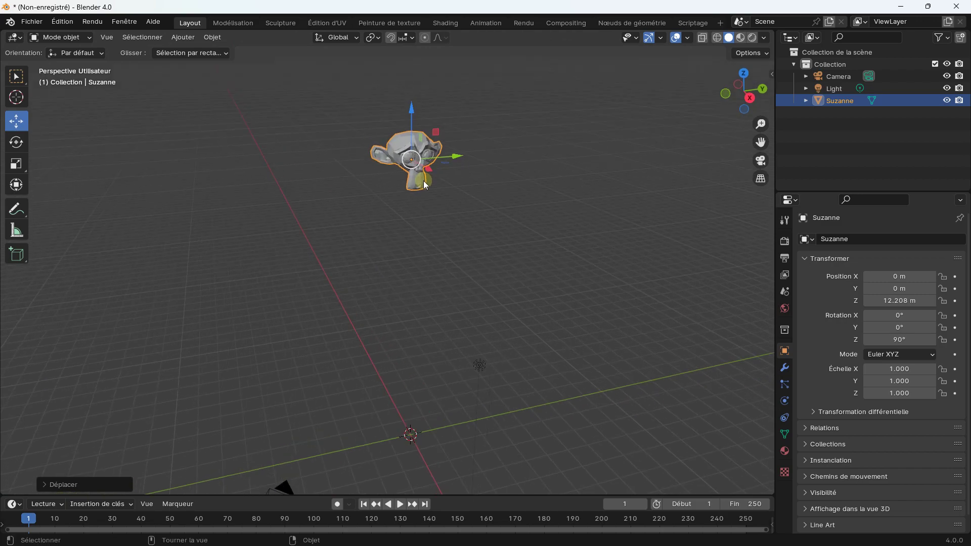
Add a Subdivision Surface modifier with viewport level 4 and render level 3, then apply it
{"action": "left_click", "coordinate": [786, 368]}
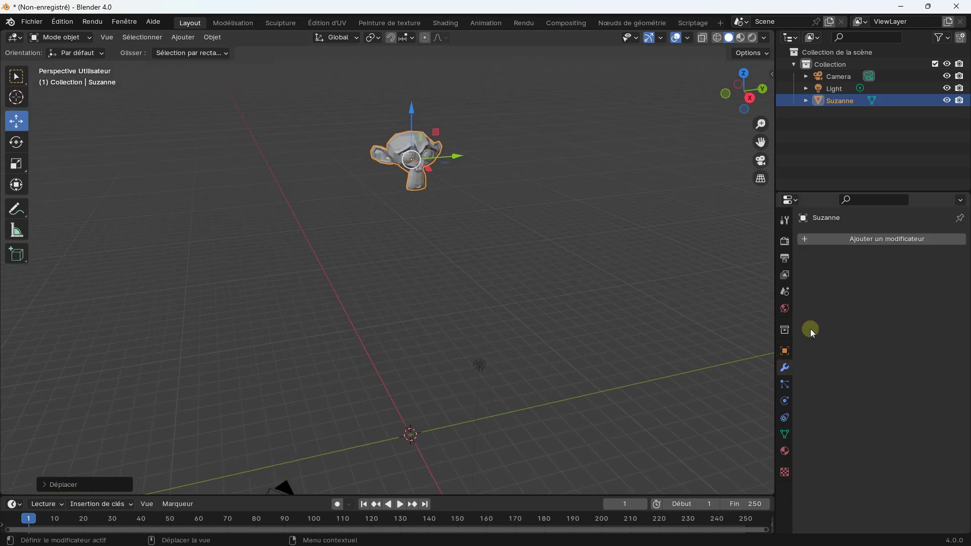
{"action": "left_click", "coordinate": [874, 240]}
{"action": "mouse_move", "coordinate": [818, 281]}
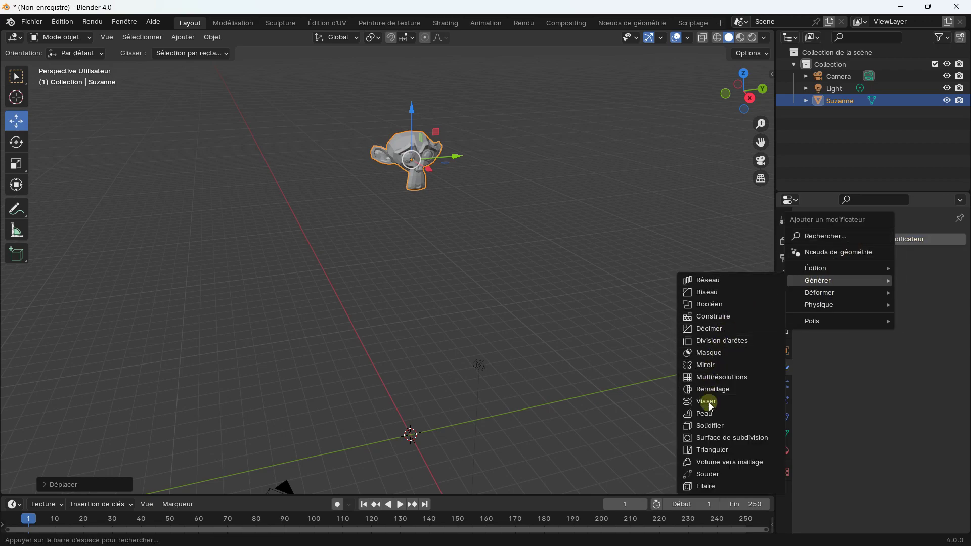
{"action": "left_click", "coordinate": [713, 436]}
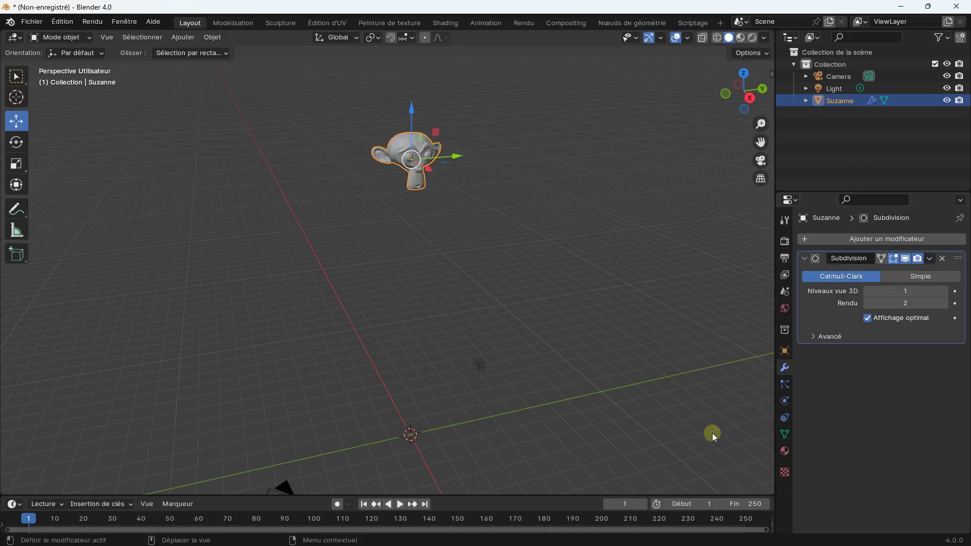
{"action": "left_click_drag", "start_coordinate": [945, 292], "coordinate": [961, 292]}
{"action": "left_click", "coordinate": [945, 304]}
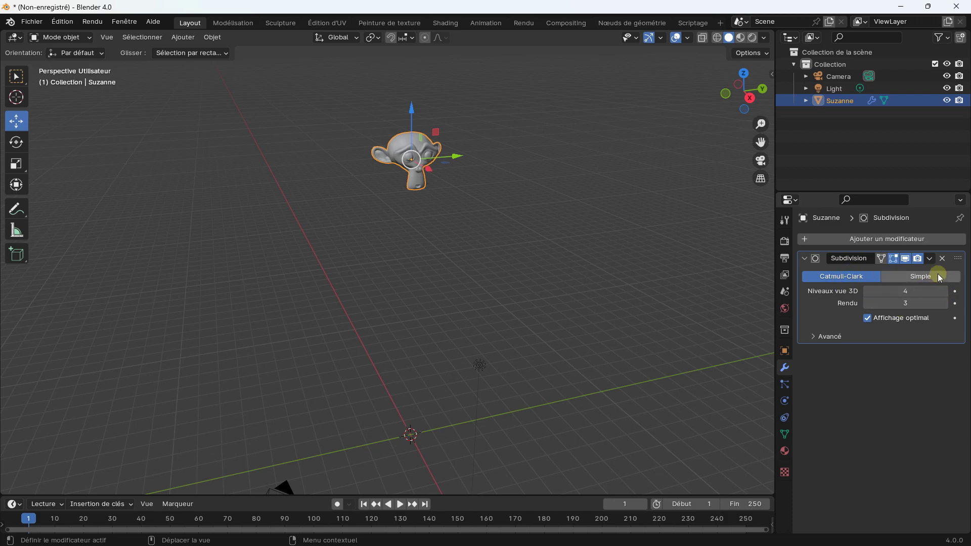
{"action": "left_click", "coordinate": [929, 259]}
{"action": "left_click", "coordinate": [891, 273]}
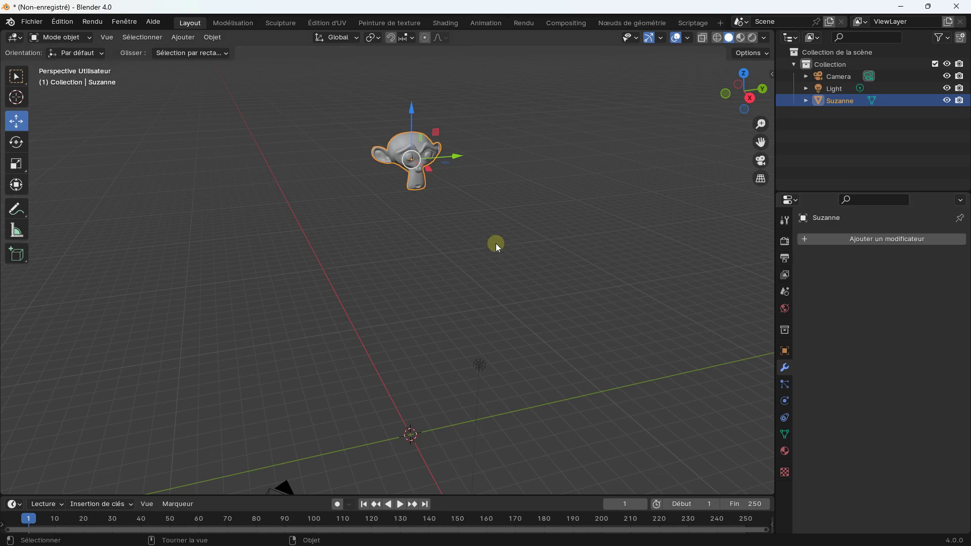
Lower the head and duplicate it along Y, placing Suzanne.001 to the left
{"action": "left_click_drag", "start_coordinate": [412, 116], "coordinate": [394, 323]}
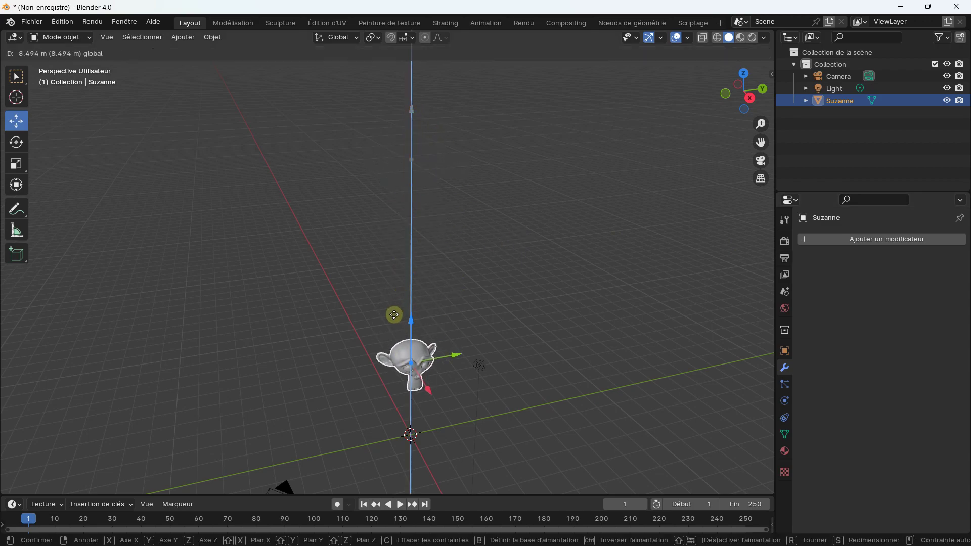
{"action": "middle_click_drag", "start_coordinate": [380, 338], "coordinate": [354, 248], "text": "shift"}
{"action": "scroll", "coordinate": [373, 268], "scroll_direction": "up", "scroll_amount": 3}
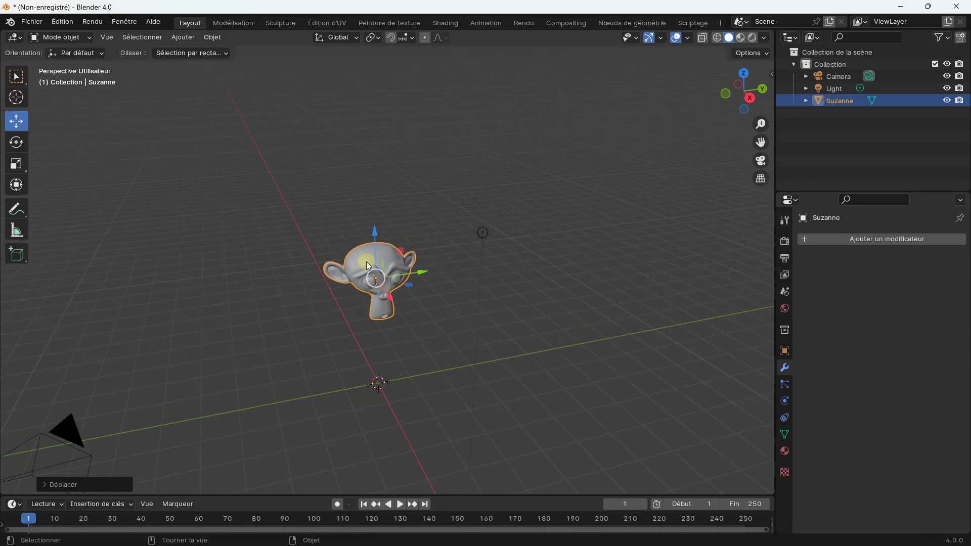
{"action": "right_click", "coordinate": [379, 262]}
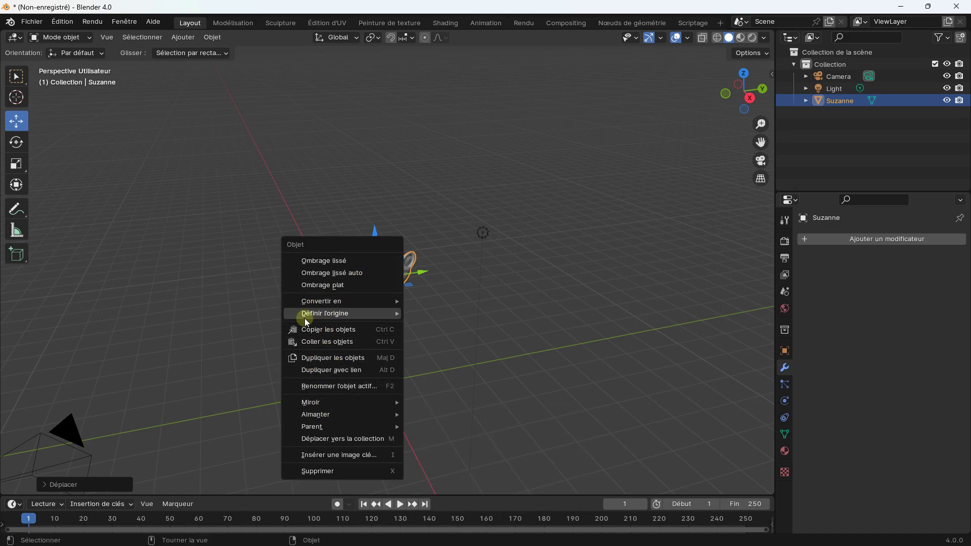
{"action": "left_click", "coordinate": [325, 360]}
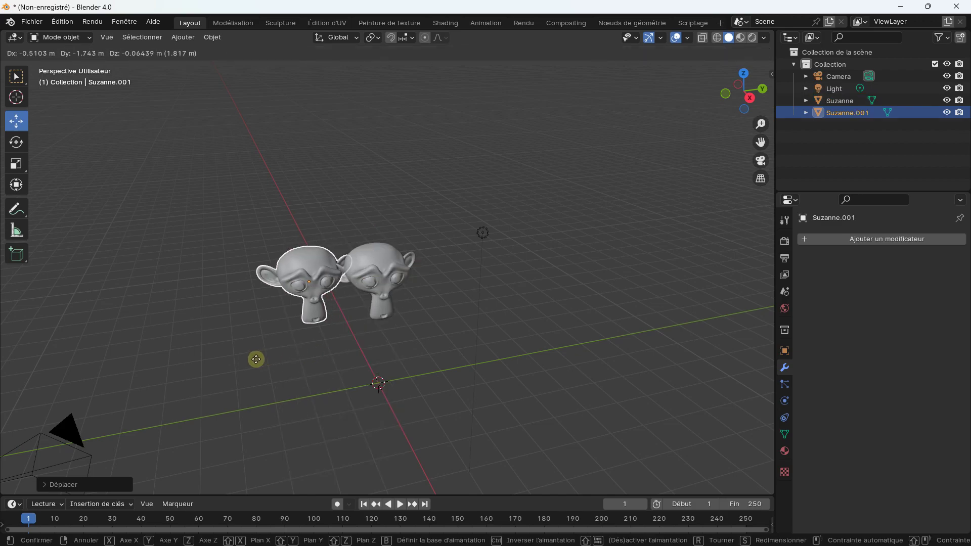
{"action": "key", "text": "y"}
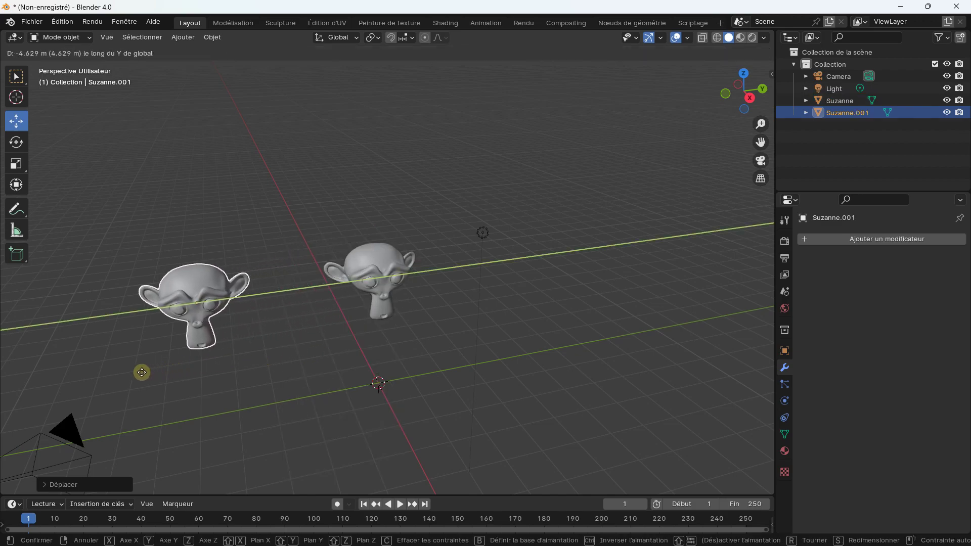
{"action": "left_click", "coordinate": [116, 371]}
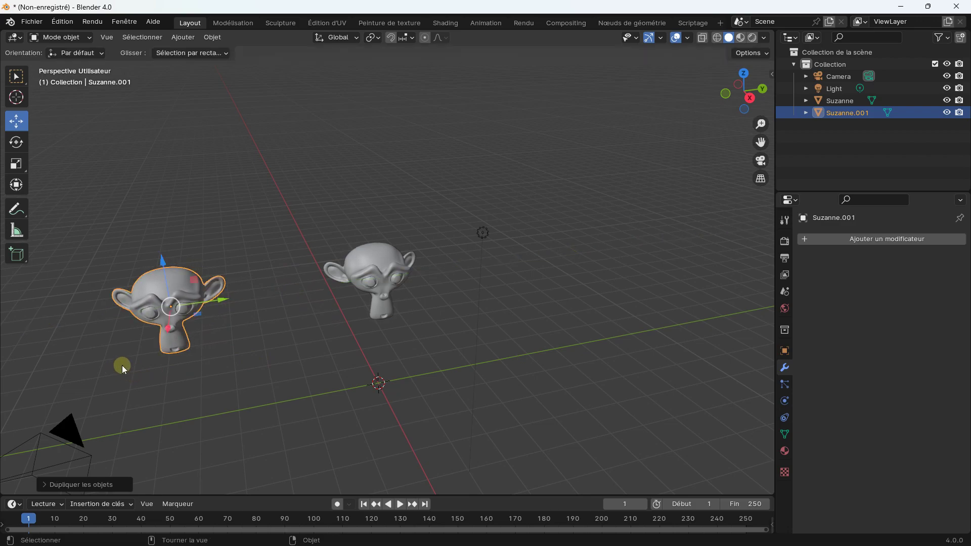
Duplicate again along Y to place Suzanne.002 on the right, then deselect
{"action": "scroll", "coordinate": [226, 330], "scroll_direction": "down", "scroll_amount": 3}
{"action": "right_click", "coordinate": [226, 329]}
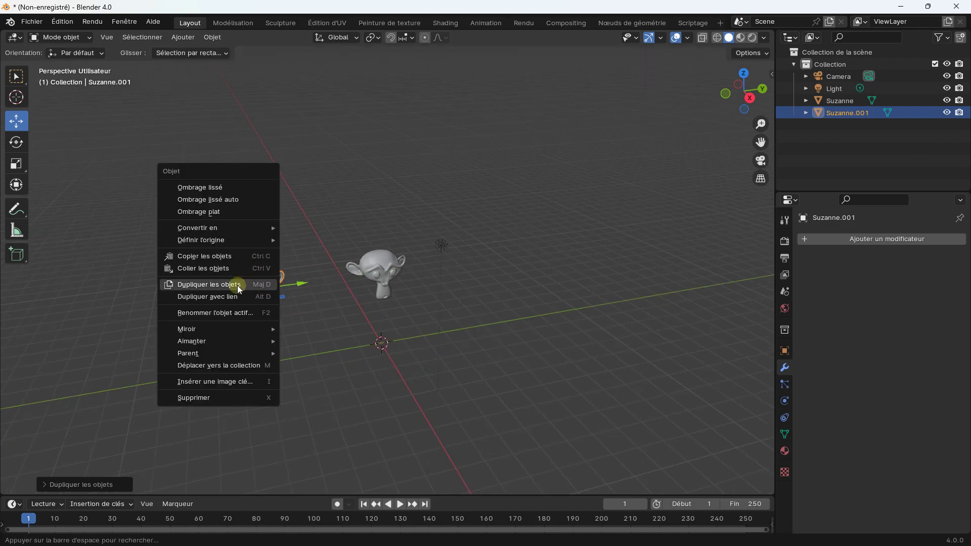
{"action": "left_click", "coordinate": [243, 281]}
{"action": "key", "text": "y"}
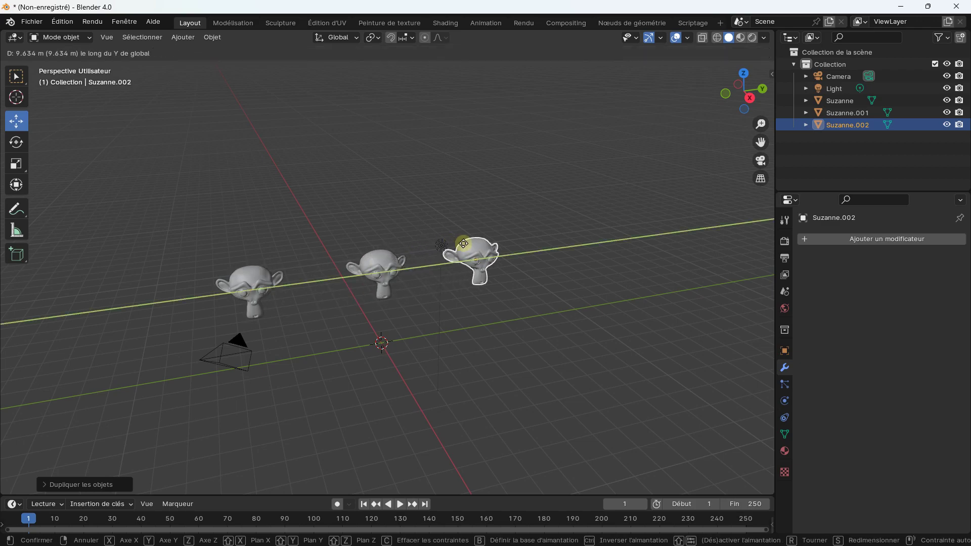
{"action": "left_click", "coordinate": [483, 244]}
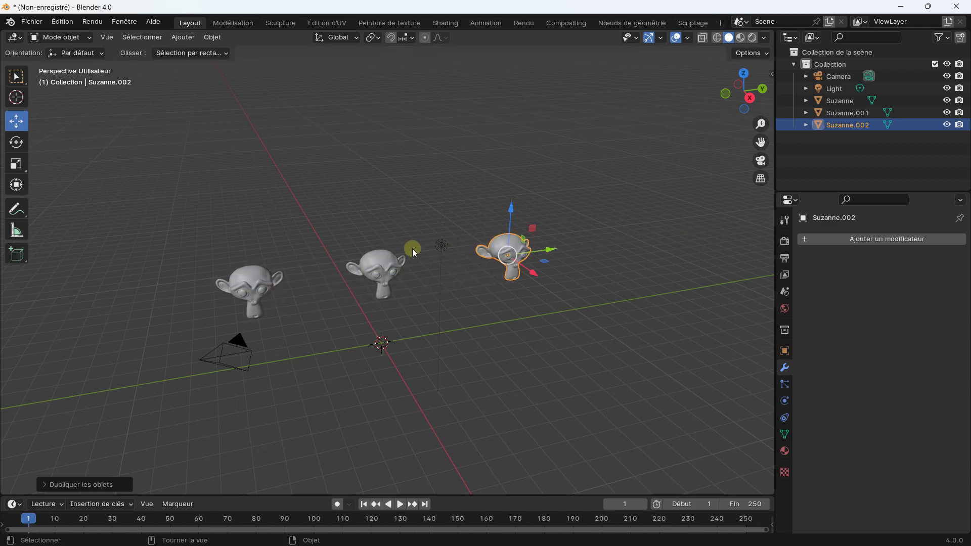
{"action": "mouse_move", "coordinate": [411, 248]}
{"action": "middle_mouse_down"}
{"action": "mouse_move", "coordinate": [391, 204]}
{"action": "mouse_move", "coordinate": [397, 219]}
{"action": "mouse_move", "coordinate": [536, 244]}
{"action": "middle_mouse_up"}
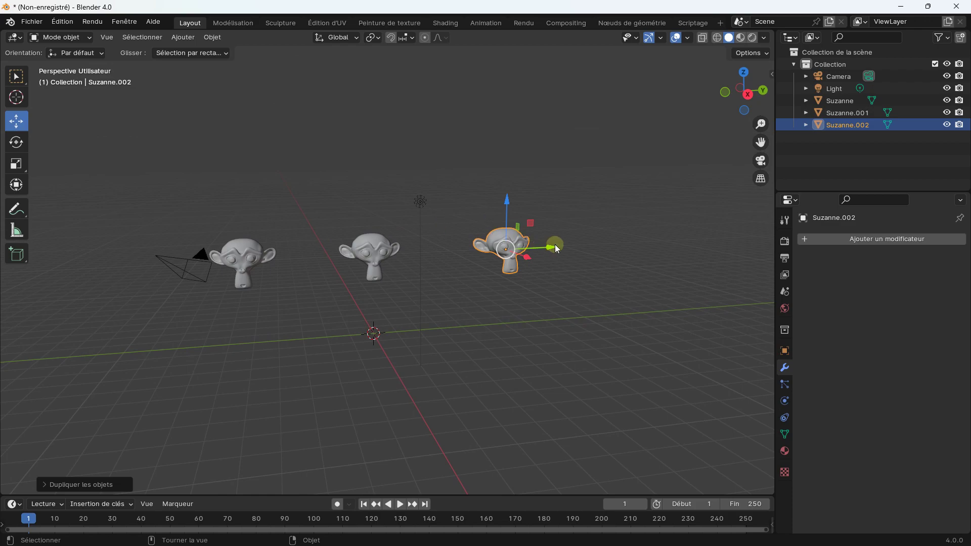
{"action": "left_click_drag", "start_coordinate": [546, 245], "coordinate": [542, 246]}
{"action": "left_click", "coordinate": [541, 246]}
{"action": "mouse_move", "coordinate": [356, 206]}
{"action": "middle_mouse_down"}
{"action": "mouse_move", "coordinate": [391, 230]}
{"action": "mouse_move", "coordinate": [336, 197]}
{"action": "middle_mouse_up"}
{"action": "left_click", "coordinate": [387, 195]}
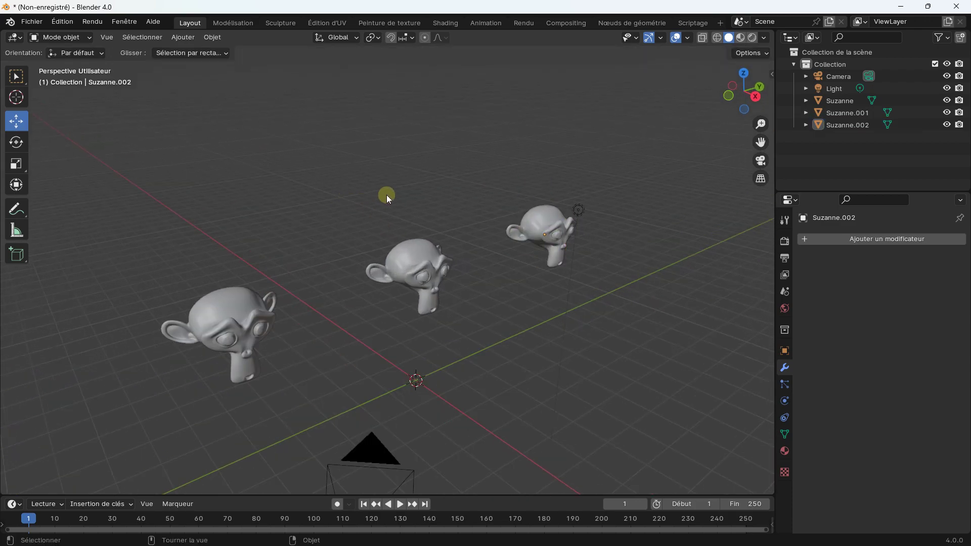
Give Suzanne.001 a new material with pure red base colour, viewed in Material Preview
{"action": "left_click", "coordinate": [223, 326]}
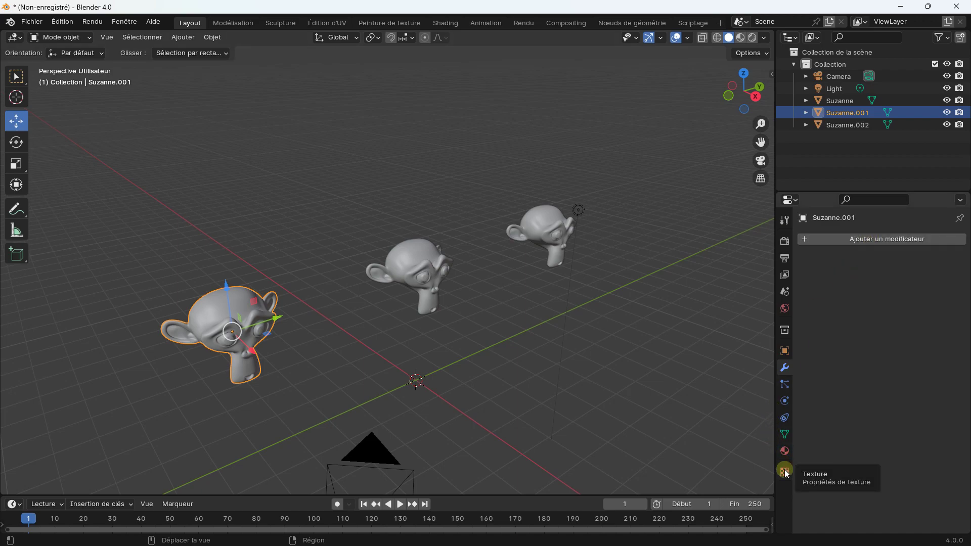
{"action": "left_click", "coordinate": [785, 451]}
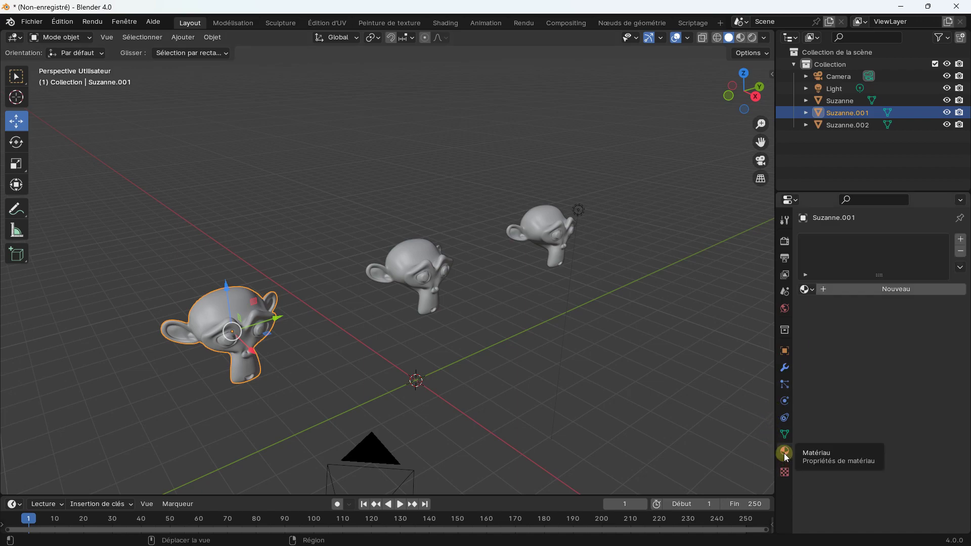
{"action": "left_click", "coordinate": [868, 289]}
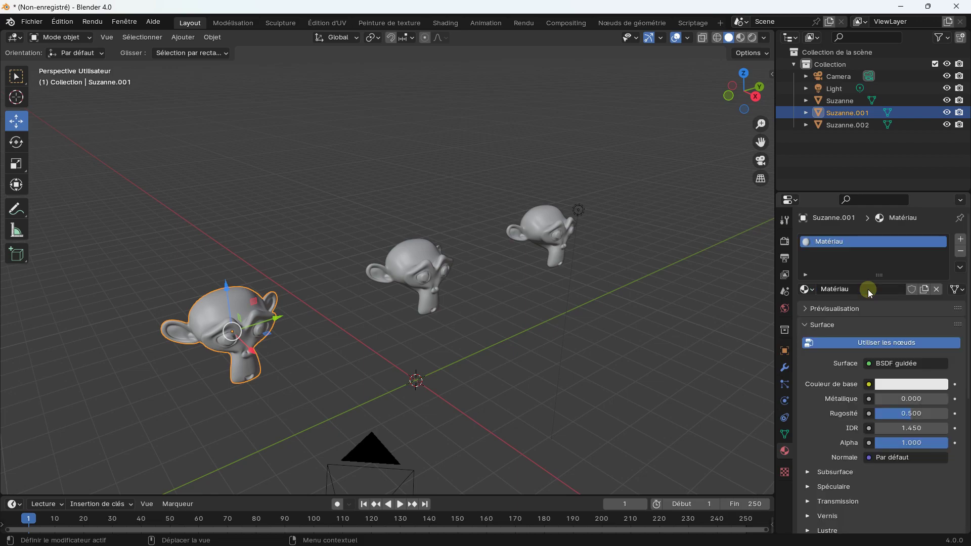
{"action": "left_click", "coordinate": [752, 38]}
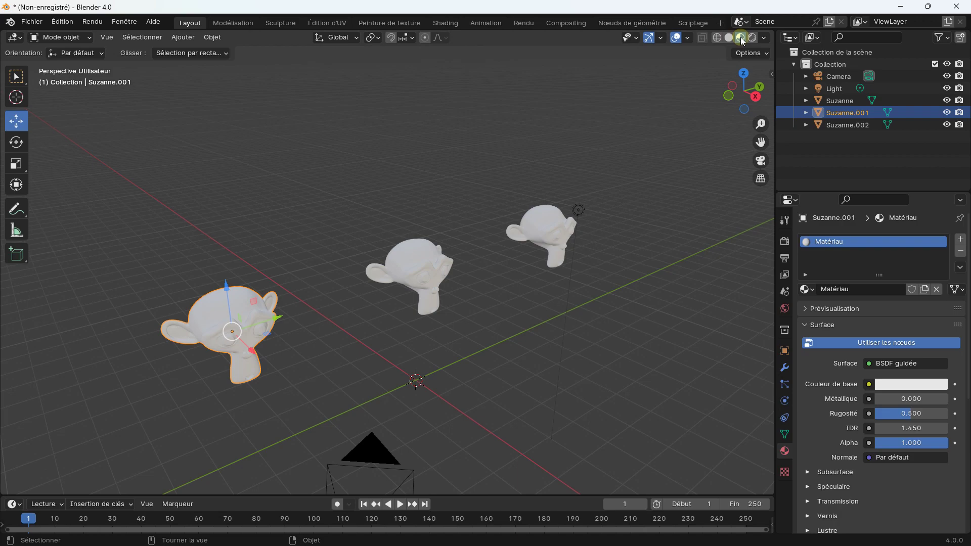
{"action": "left_click", "coordinate": [919, 384]}
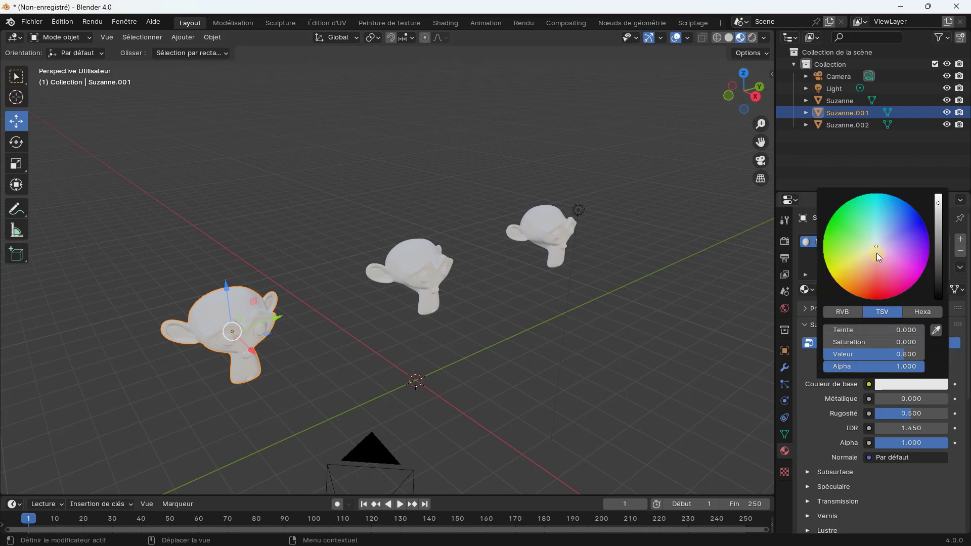
{"action": "left_click_drag", "start_coordinate": [877, 254], "coordinate": [872, 299]}
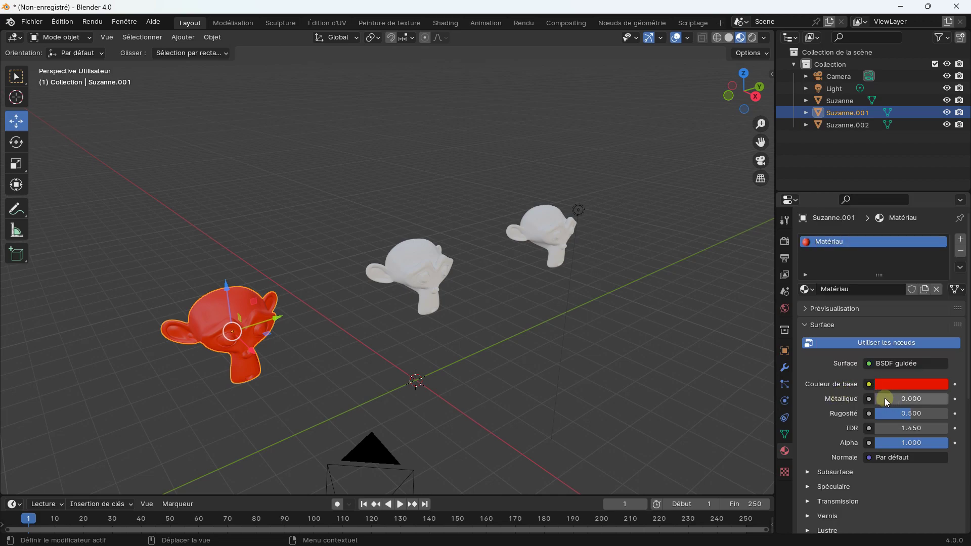
{"action": "middle_click_drag", "start_coordinate": [442, 321], "coordinate": [442, 320]}
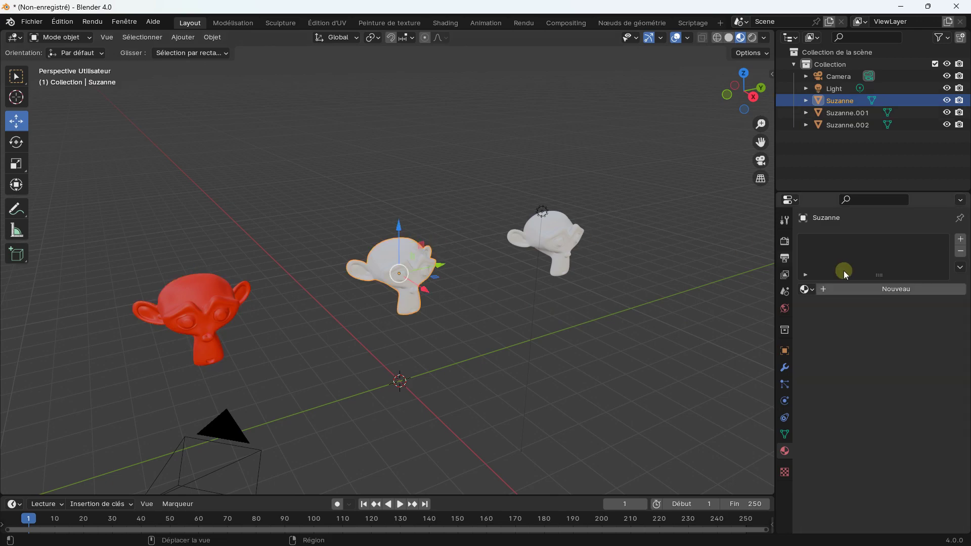
Give the middle Suzanne a new material with a slightly darkened green base colour
{"action": "left_click", "coordinate": [882, 289]}
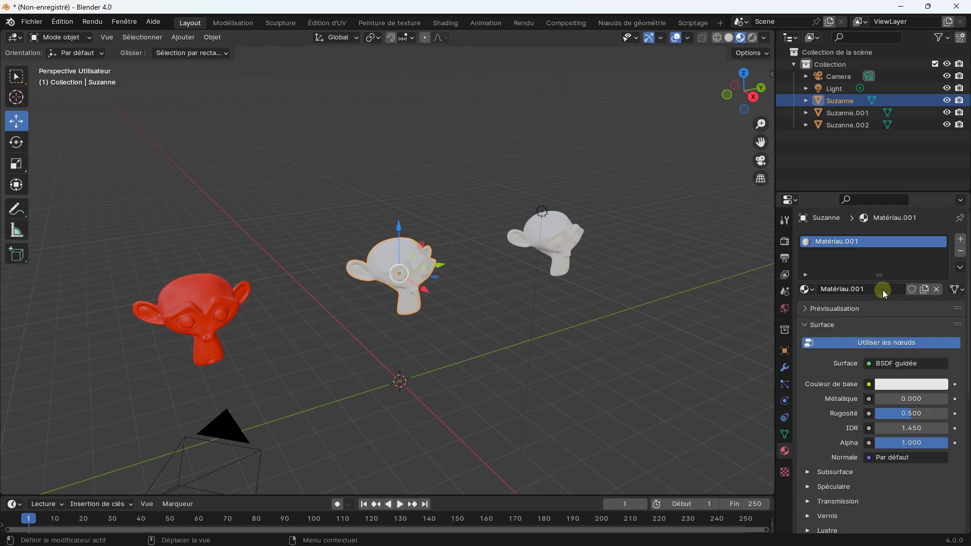
{"action": "left_click", "coordinate": [903, 384]}
{"action": "mouse_move", "coordinate": [879, 248]}
{"action": "left_mouse_down"}
{"action": "mouse_move", "coordinate": [919, 215]}
{"action": "mouse_move", "coordinate": [826, 227]}
{"action": "left_mouse_up"}
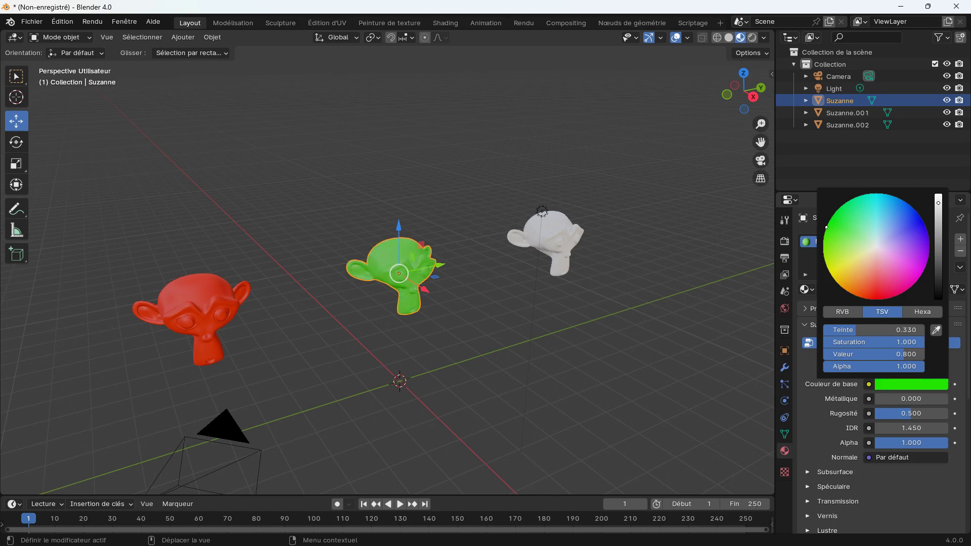
{"action": "left_click_drag", "start_coordinate": [939, 203], "coordinate": [938, 210]}
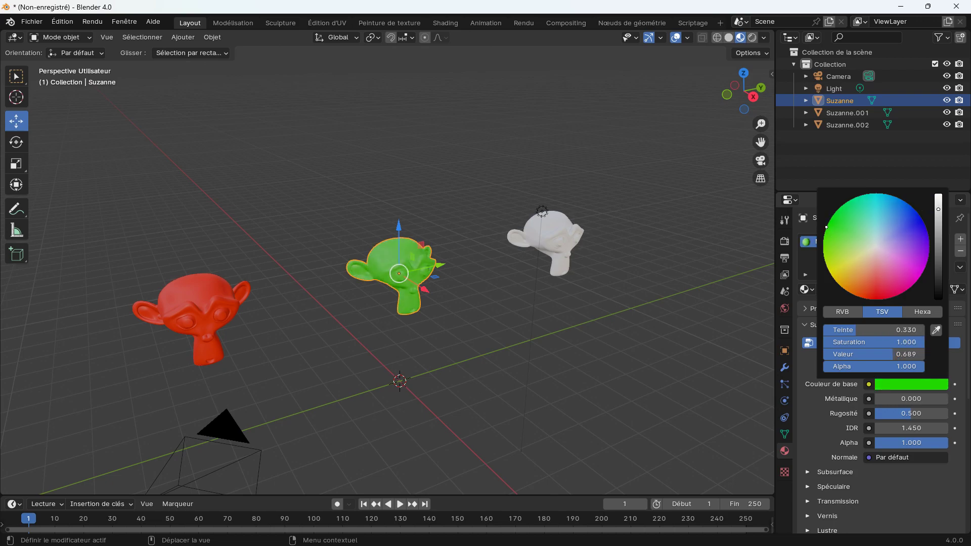
Give Suzanne.002 a new material with a yellow base colour, then deselect it
{"action": "left_click", "coordinate": [559, 223]}
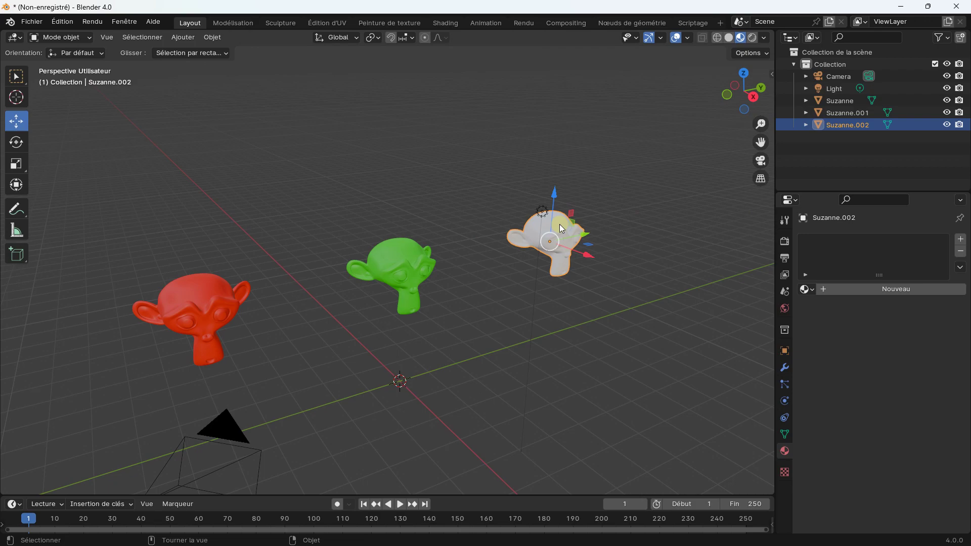
{"action": "left_click", "coordinate": [864, 288]}
{"action": "left_click", "coordinate": [895, 383]}
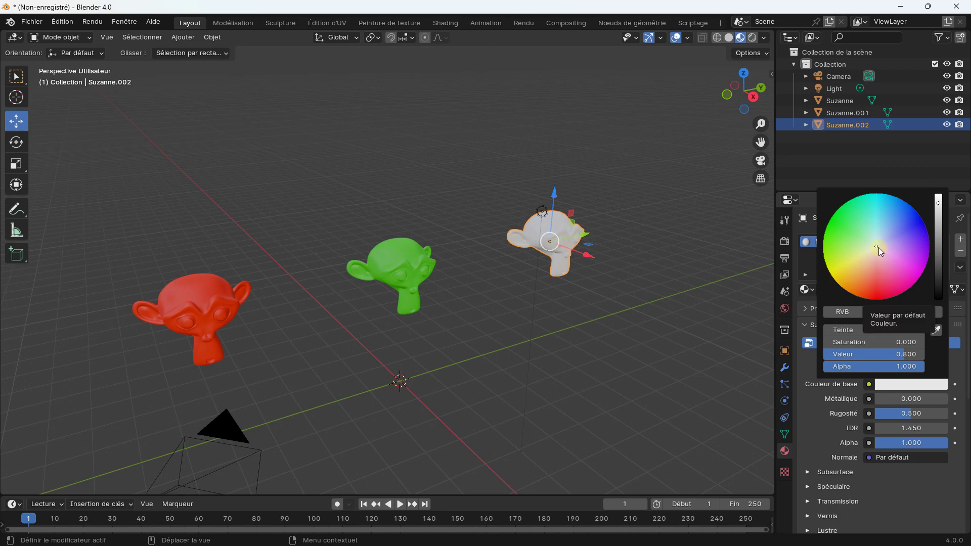
{"action": "left_click_drag", "start_coordinate": [879, 247], "coordinate": [832, 277]}
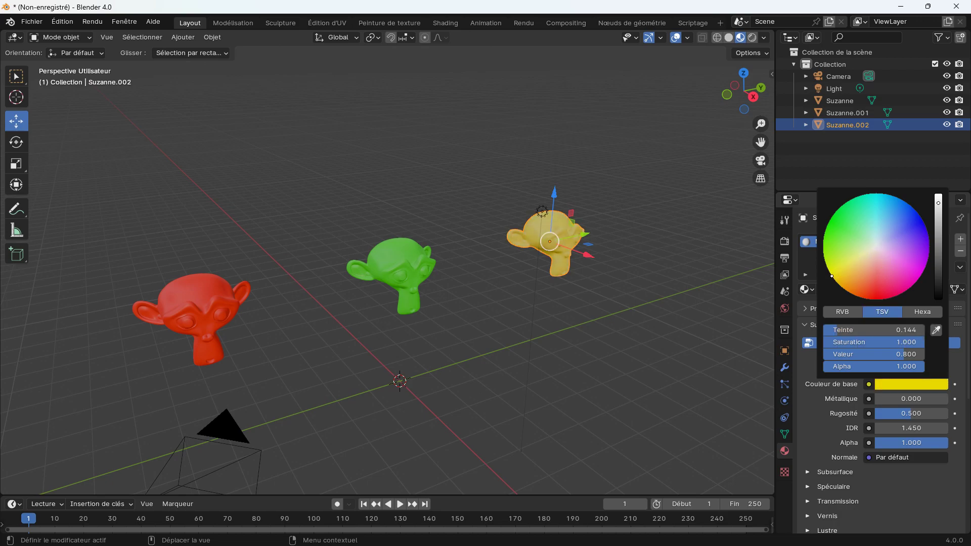
{"action": "middle_click_drag", "start_coordinate": [536, 293], "coordinate": [548, 278]}
{"action": "left_click", "coordinate": [329, 203]}
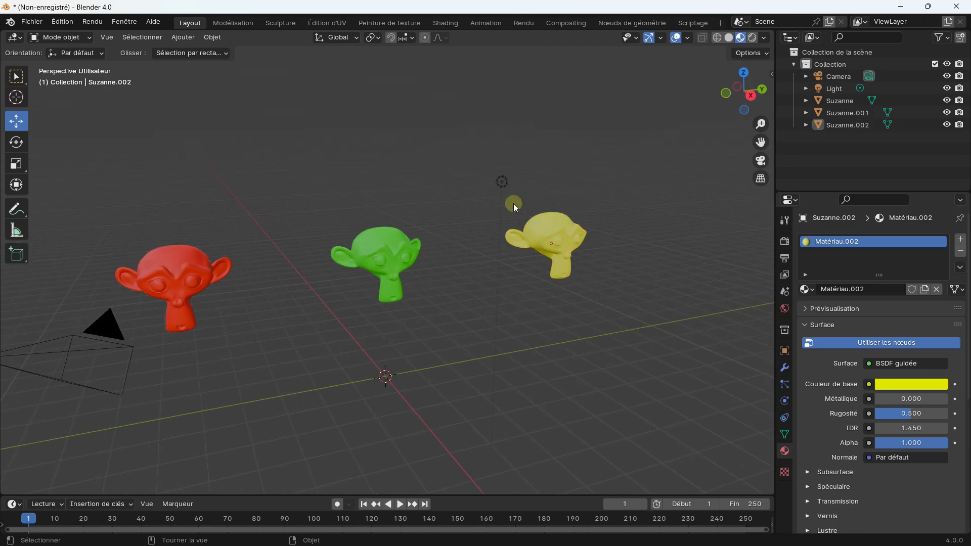
Look through the camera and set it to Y −0.065791 m, Z 5.1283 m, rotation Z 89.692°
{"action": "middle_click_drag", "start_coordinate": [514, 204], "coordinate": [376, 230]}
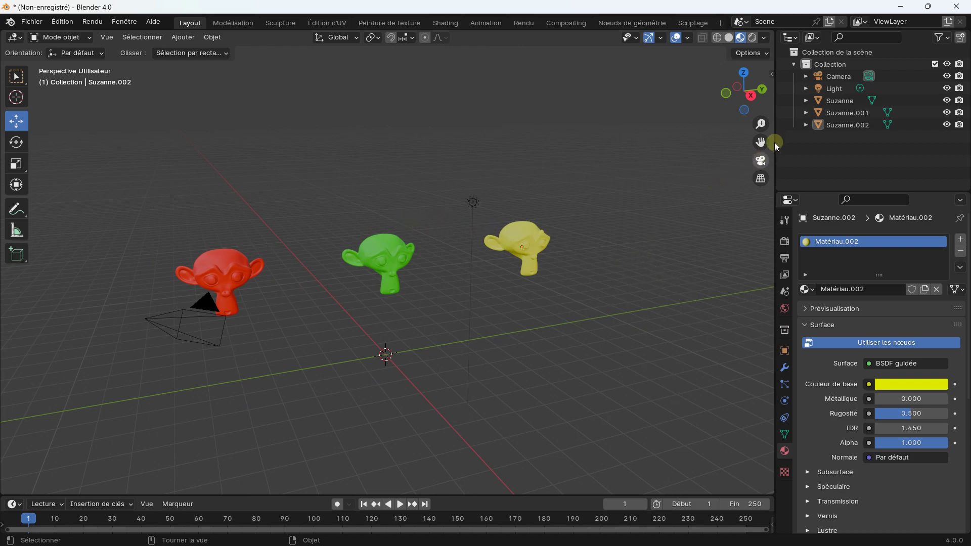
{"action": "left_click", "coordinate": [839, 75]}
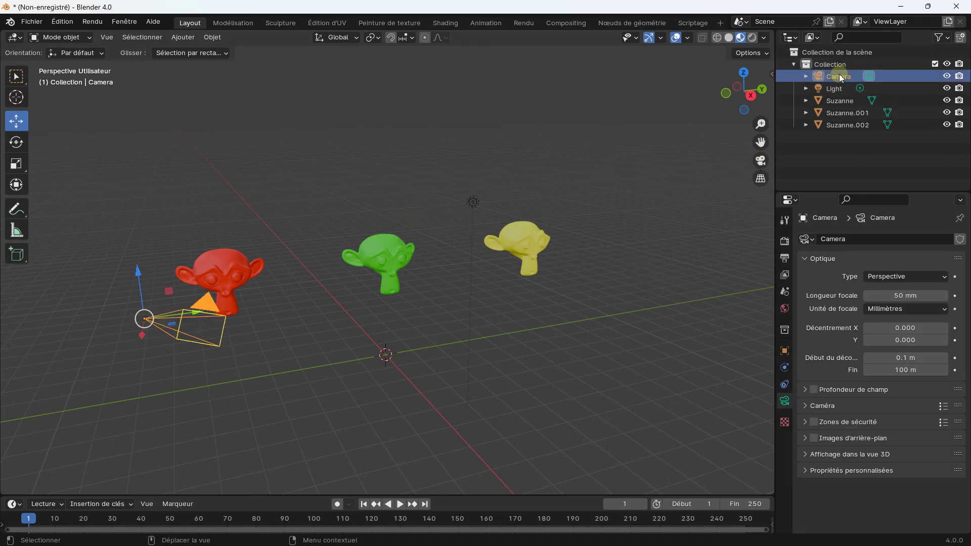
{"action": "left_click", "coordinate": [761, 161]}
{"action": "scroll", "coordinate": [436, 269], "scroll_direction": "down", "scroll_amount": 3}
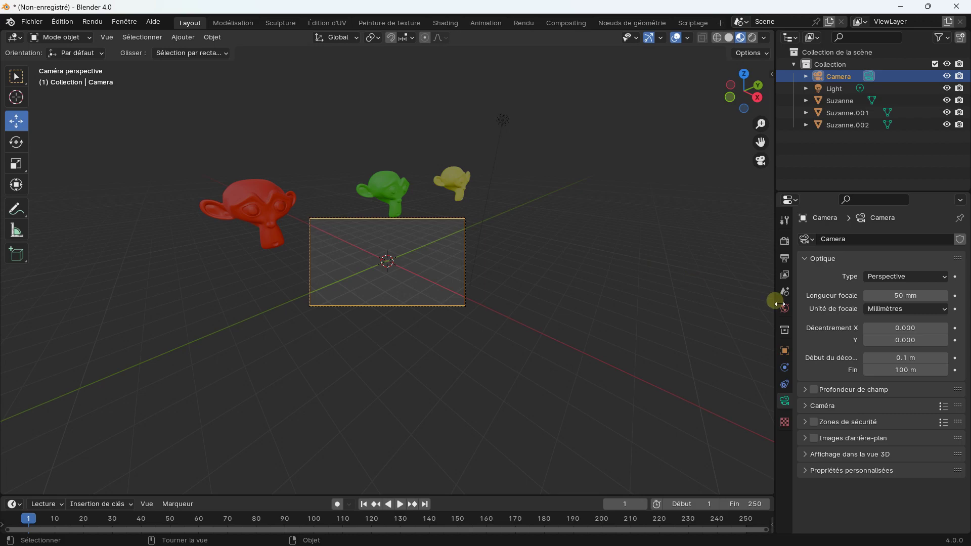
{"action": "left_click", "coordinate": [785, 354]}
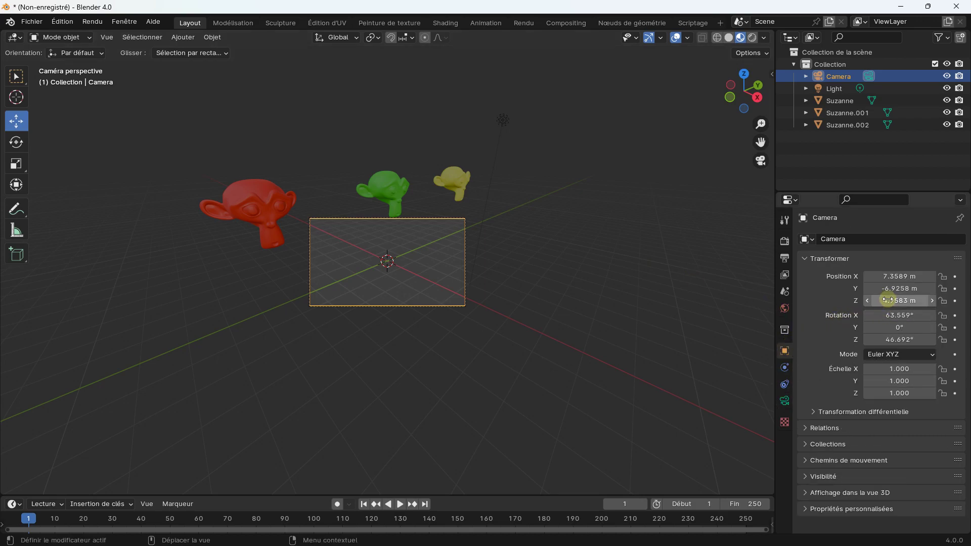
{"action": "mouse_move", "coordinate": [899, 300]}
{"action": "left_mouse_down"}
{"action": "mouse_move", "coordinate": [892, 276]}
{"action": "mouse_move", "coordinate": [921, 289]}
{"action": "mouse_move", "coordinate": [941, 276]}
{"action": "mouse_move", "coordinate": [896, 276]}
{"action": "mouse_move", "coordinate": [900, 301]}
{"action": "left_mouse_up"}
{"action": "mouse_move", "coordinate": [899, 340]}
{"action": "left_mouse_down"}
{"action": "mouse_move", "coordinate": [936, 340]}
{"action": "mouse_move", "coordinate": [903, 339]}
{"action": "mouse_move", "coordinate": [905, 315]}
{"action": "mouse_move", "coordinate": [920, 315]}
{"action": "left_mouse_up"}
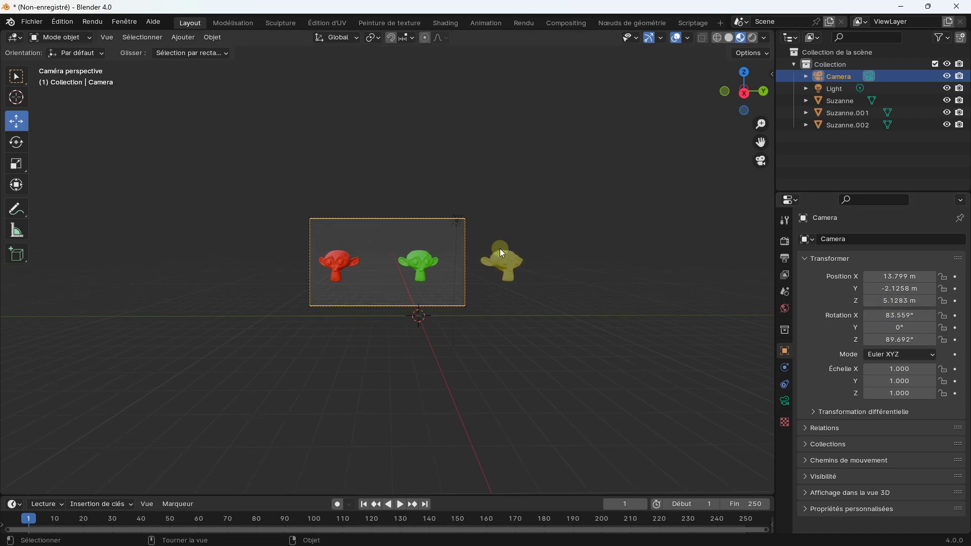
{"action": "left_click_drag", "start_coordinate": [899, 289], "coordinate": [926, 288]}
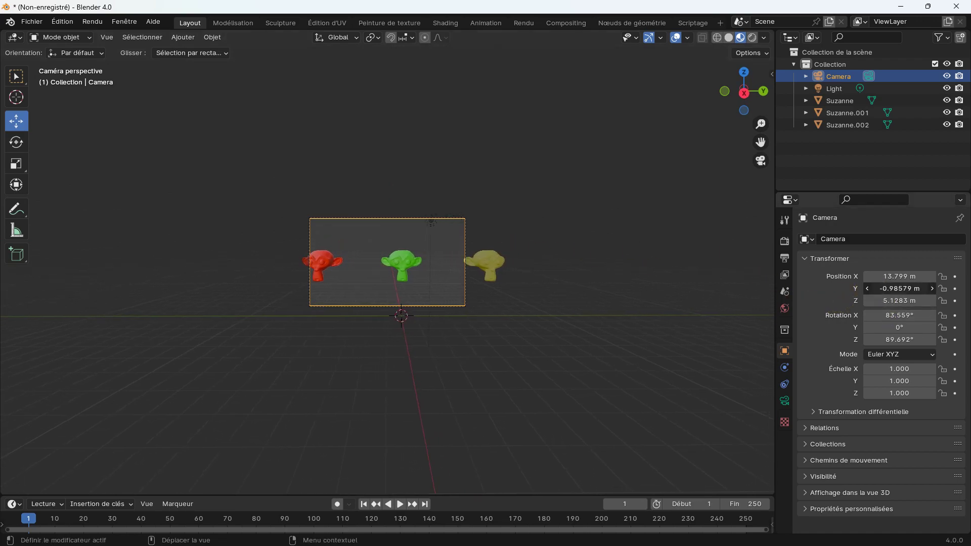
{"action": "scroll", "coordinate": [392, 268], "scroll_direction": "up", "scroll_amount": 4}
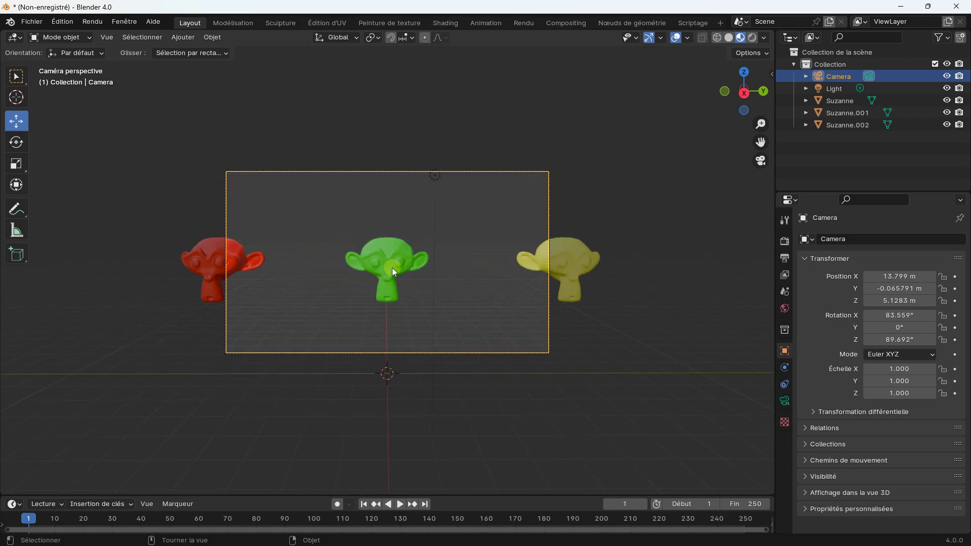
{"action": "scroll", "coordinate": [392, 269], "scroll_direction": "up", "scroll_amount": 2}
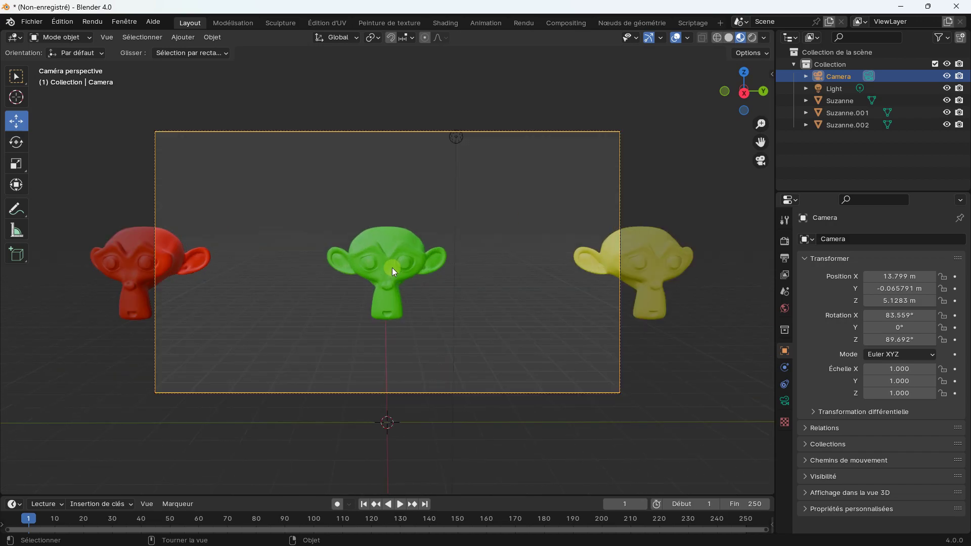
Move red Suzanne.001 to Y −3.9249 m and yellow Suzanne.002 to Y 3.3817 m
{"action": "left_click", "coordinate": [118, 253]}
{"action": "left_click_drag", "start_coordinate": [199, 272], "coordinate": [281, 271]}
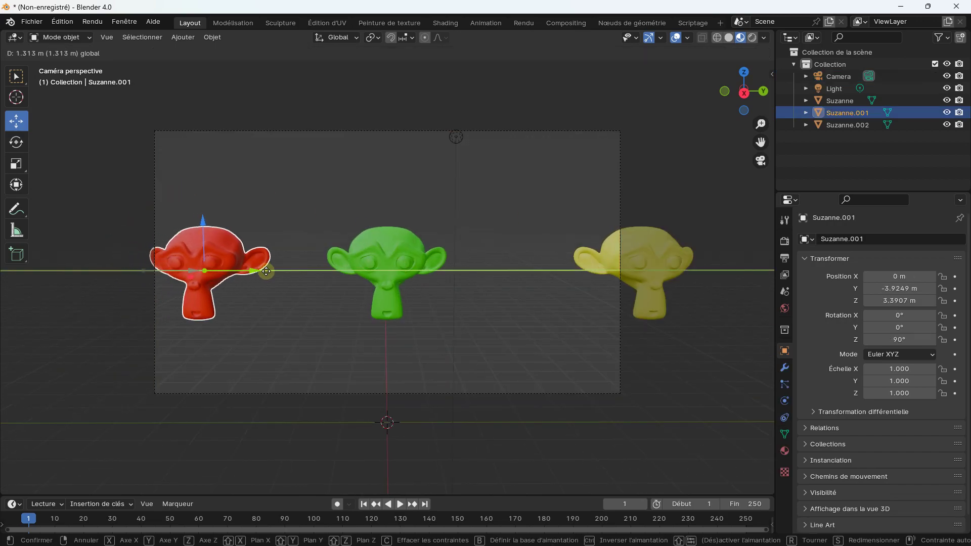
{"action": "left_click", "coordinate": [581, 257]}
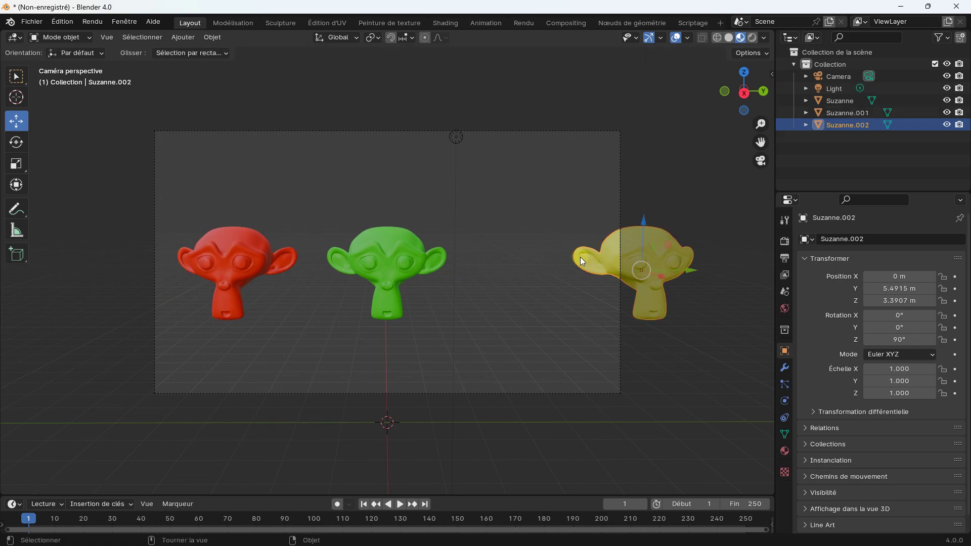
{"action": "left_click_drag", "start_coordinate": [675, 271], "coordinate": [543, 271]}
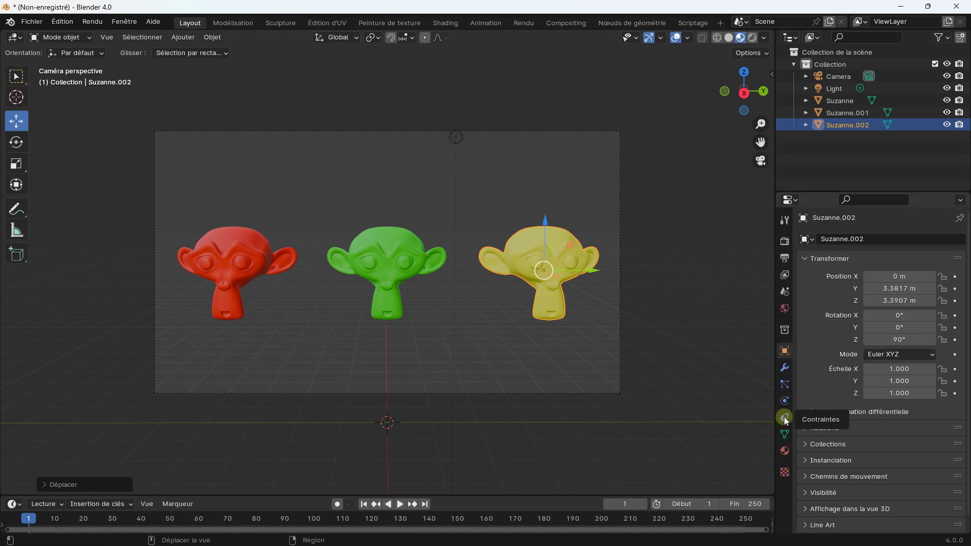
{"action": "left_click", "coordinate": [836, 83]}
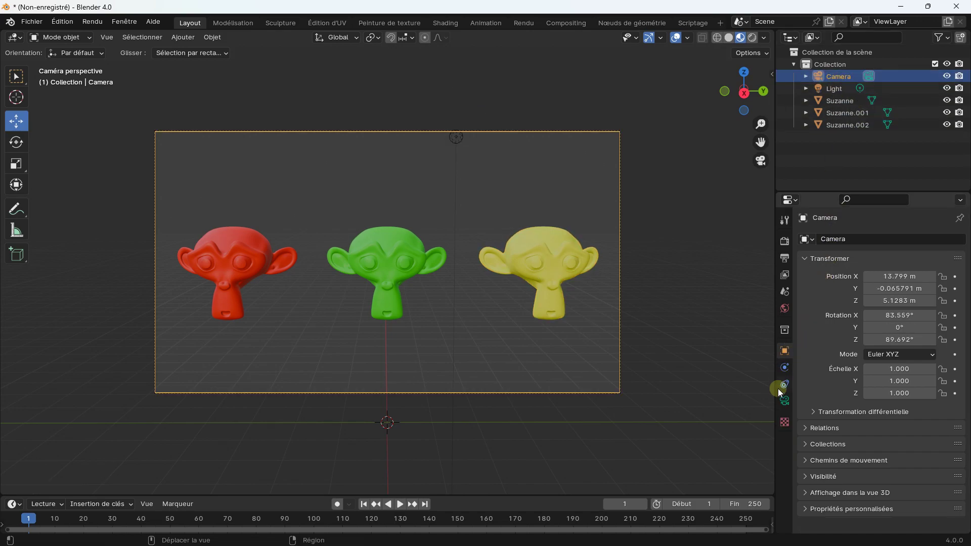
Set the camera focal length to 48 mm, then deselect and orbit out of camera view
{"action": "left_click", "coordinate": [784, 402]}
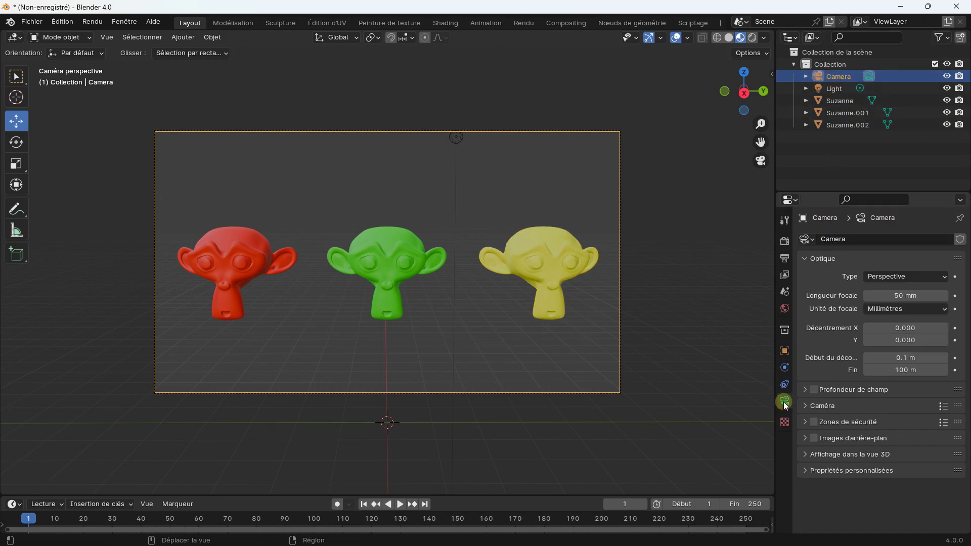
{"action": "left_click", "coordinate": [866, 295]}
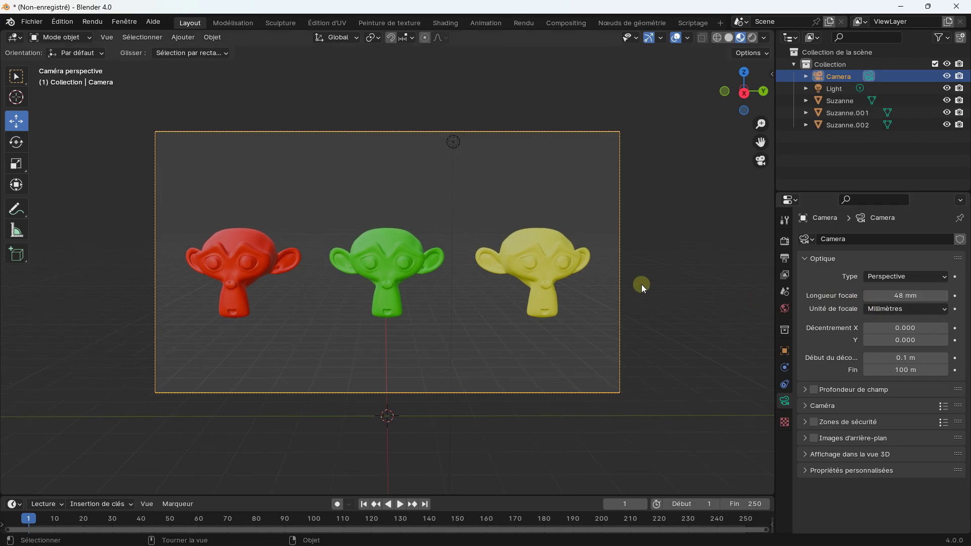
{"action": "left_click", "coordinate": [667, 260]}
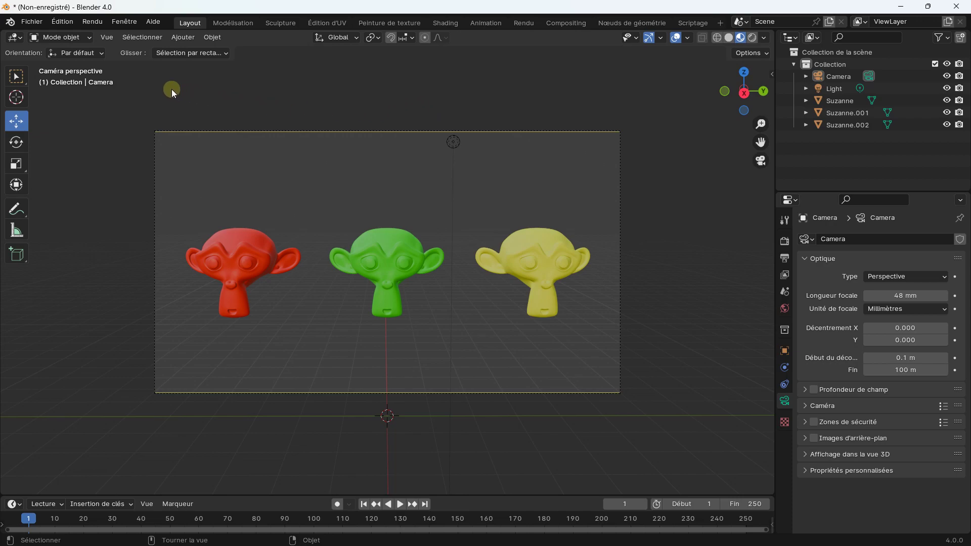
{"action": "mouse_move", "coordinate": [98, 193]}
{"action": "middle_mouse_down"}
{"action": "mouse_move", "coordinate": [124, 210]}
{"action": "mouse_move", "coordinate": [235, 196]}
{"action": "mouse_move", "coordinate": [274, 214]}
{"action": "middle_mouse_up"}
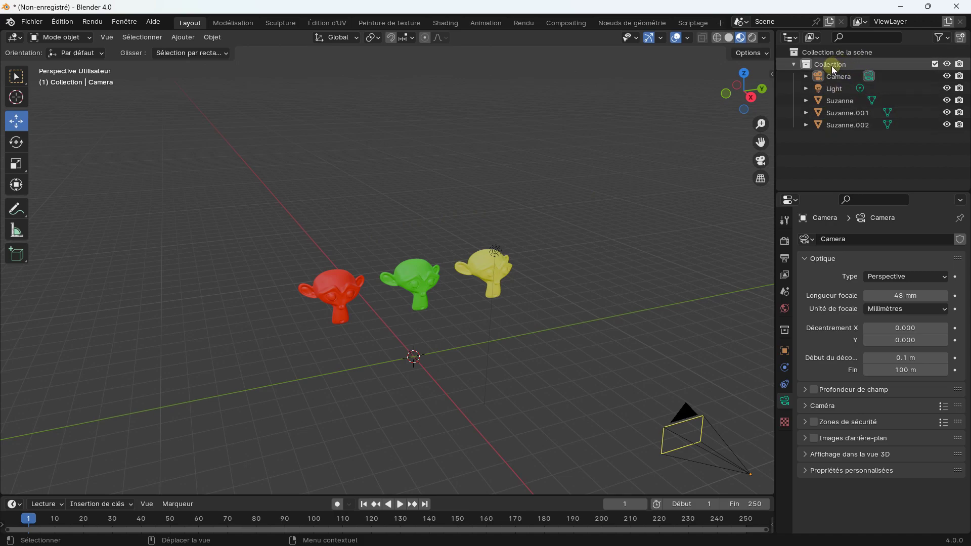
Add Collection 2 and rename the original collection to 'Environnement'
{"action": "left_click", "coordinate": [961, 39]}
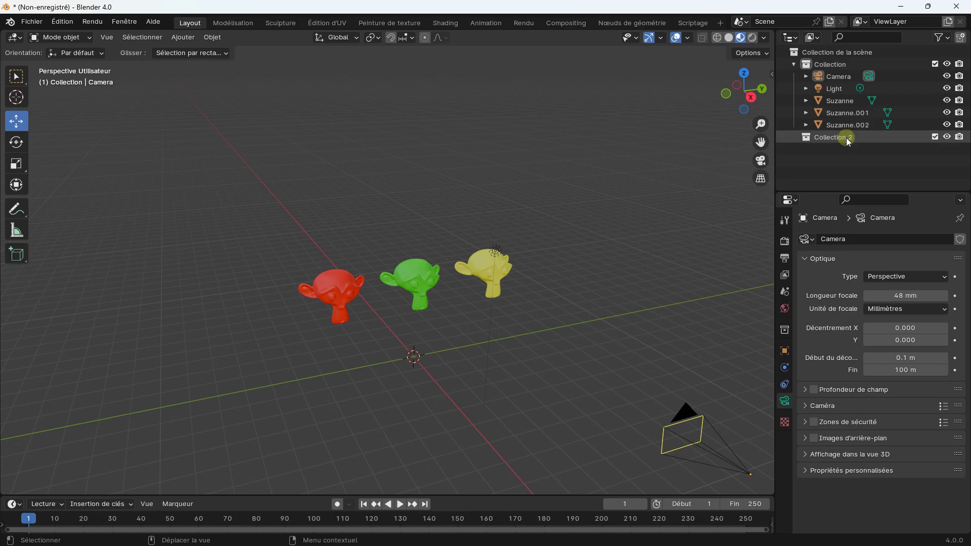
{"action": "double_click", "coordinate": [848, 64]}
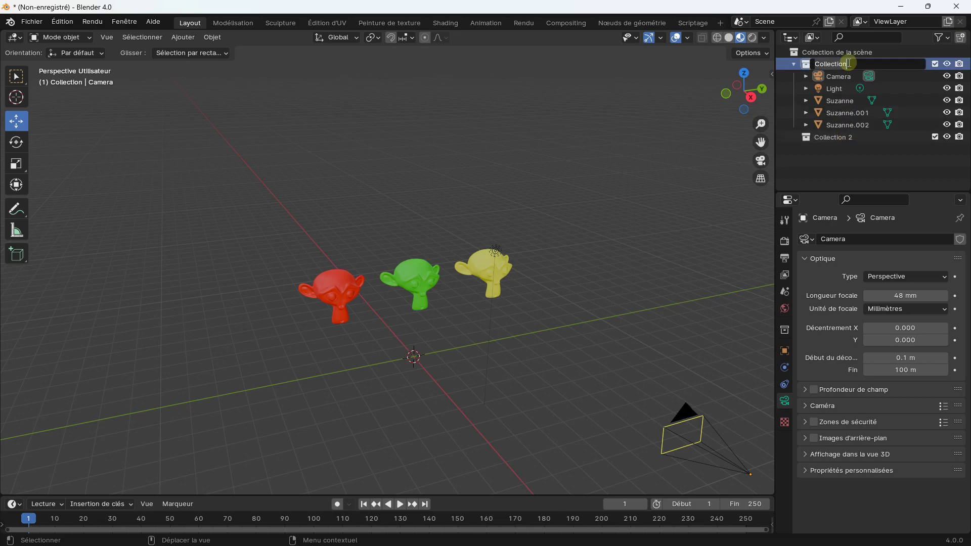
{"action": "key", "text": "BackSpace"}
{"action": "type", "text": "Envor"}
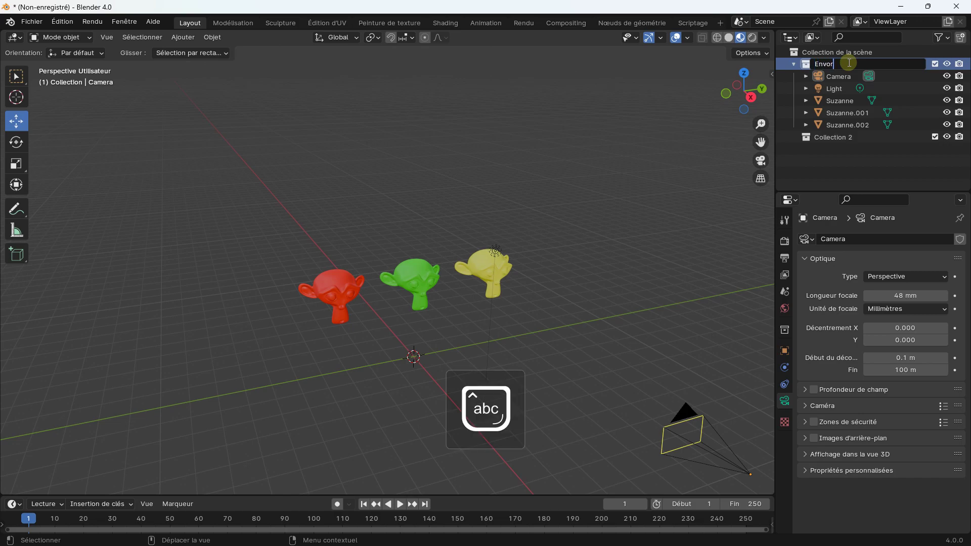
{"action": "type", "text": "on"}
{"action": "key", "text": "BackSpace"}
{"action": "key", "text": "BackSpace"}
{"action": "key", "text": "BackSpace"}
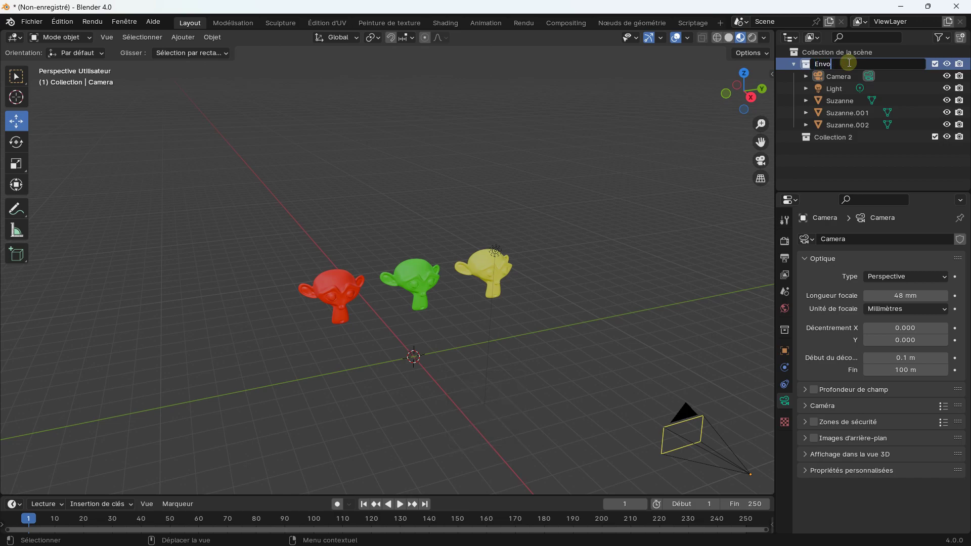
{"action": "type", "text": "ironnement"}
{"action": "key", "text": "Return"}
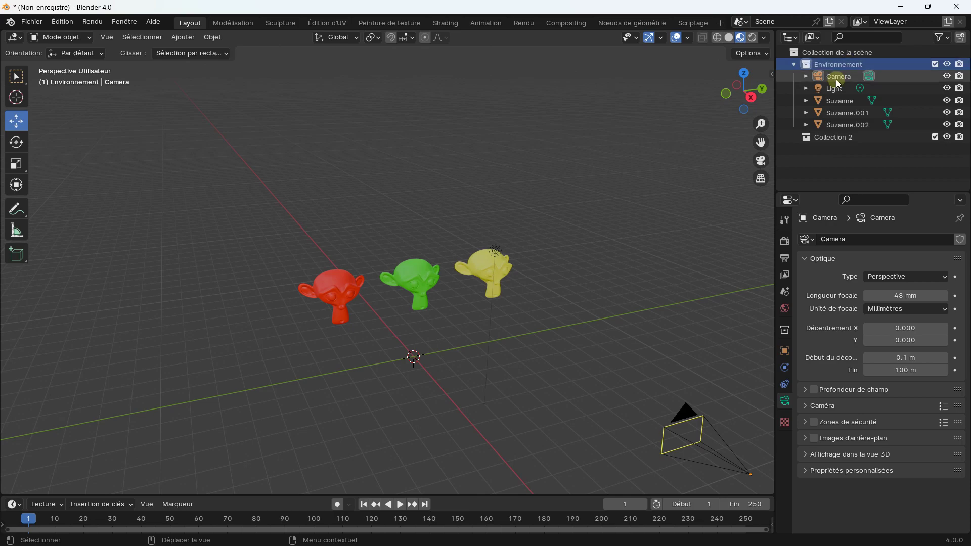
Rename Collection 2 to 'Singe rouge'
{"action": "double_click", "coordinate": [836, 136]}
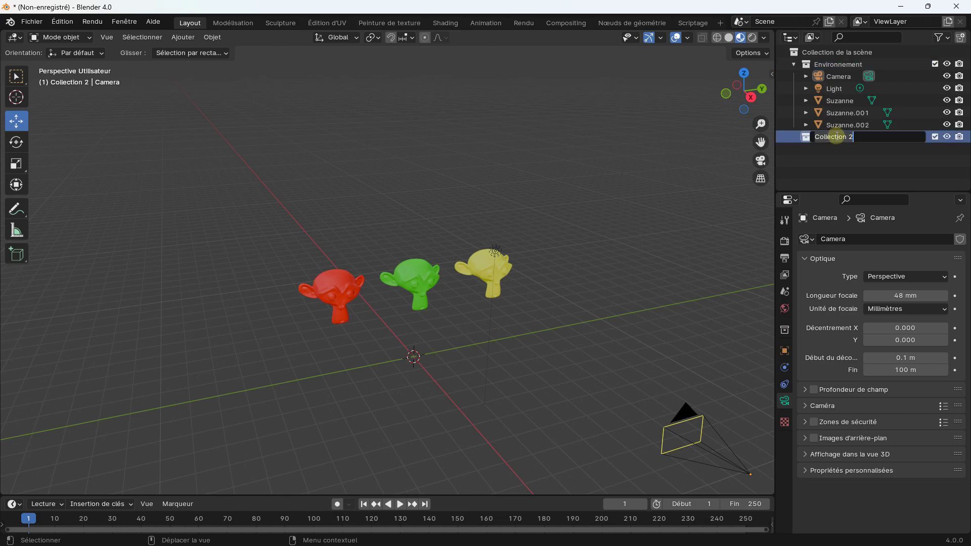
{"action": "type", "text": "S"}
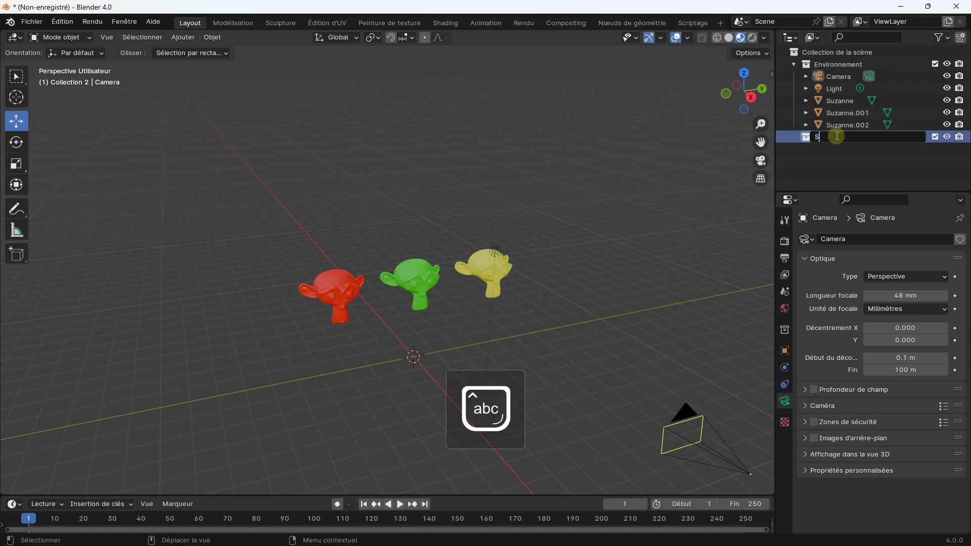
{"action": "type", "text": "inge rouge"}
{"action": "key", "text": "Return"}
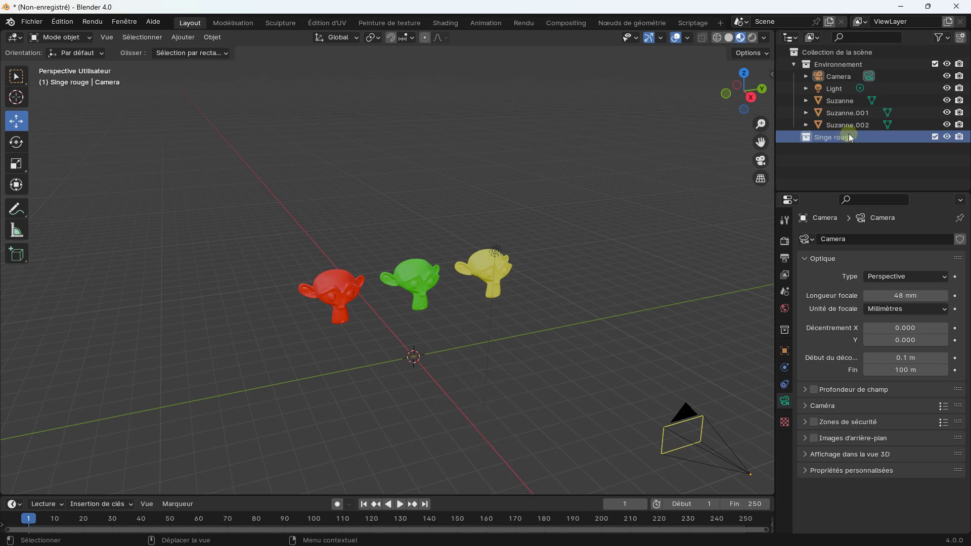
Add a new collection, move it to the scene's top level, and name it 'Singe vert'
{"action": "left_click", "coordinate": [961, 39]}
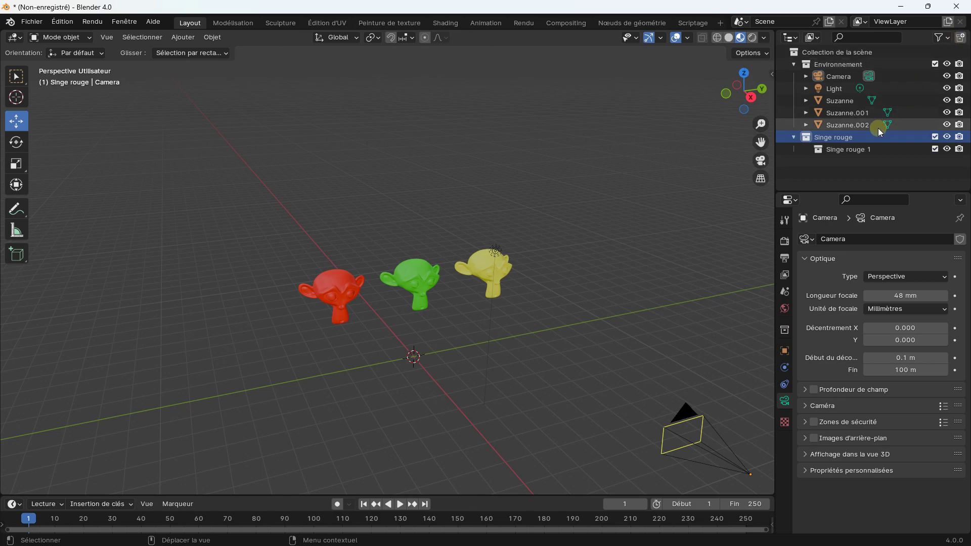
{"action": "left_click", "coordinate": [832, 150]}
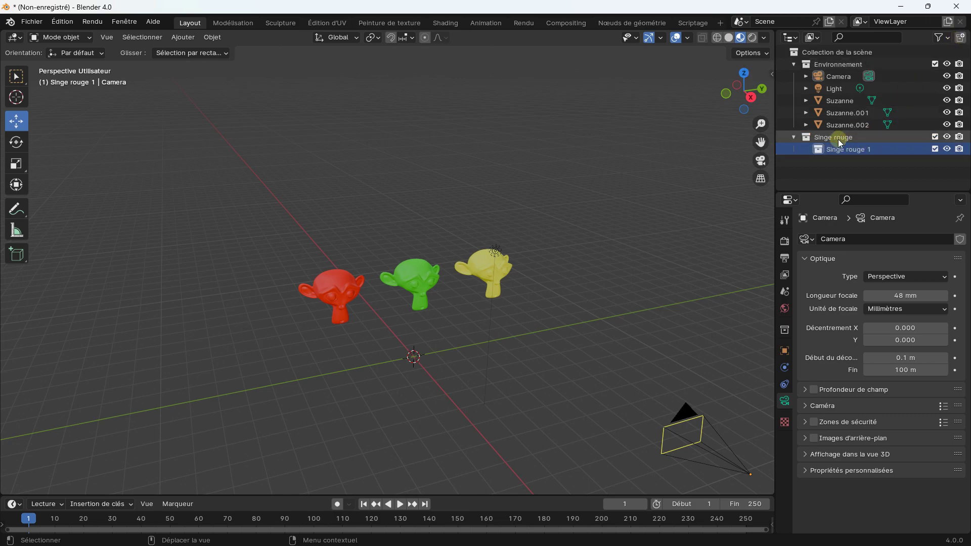
{"action": "left_click", "coordinate": [841, 138]}
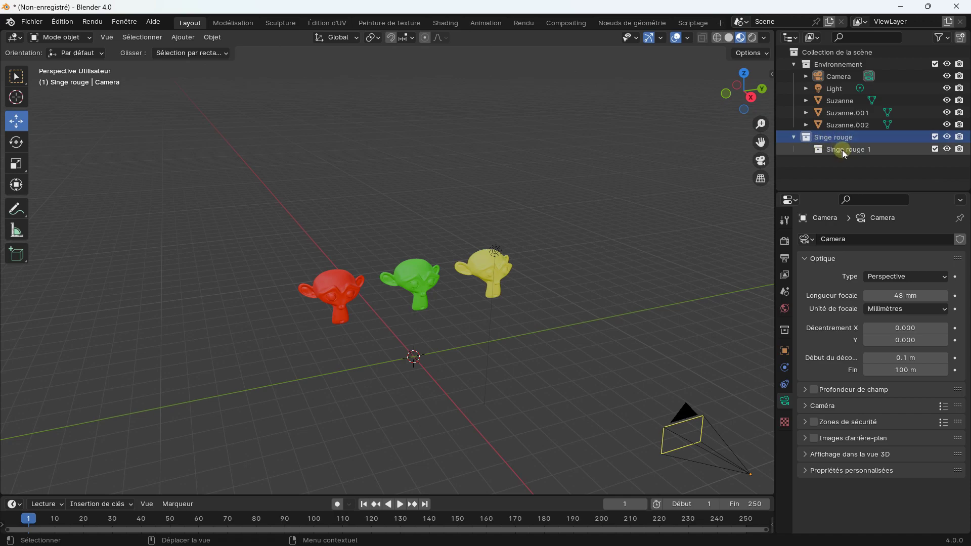
{"action": "left_click_drag", "start_coordinate": [846, 150], "coordinate": [793, 141]}
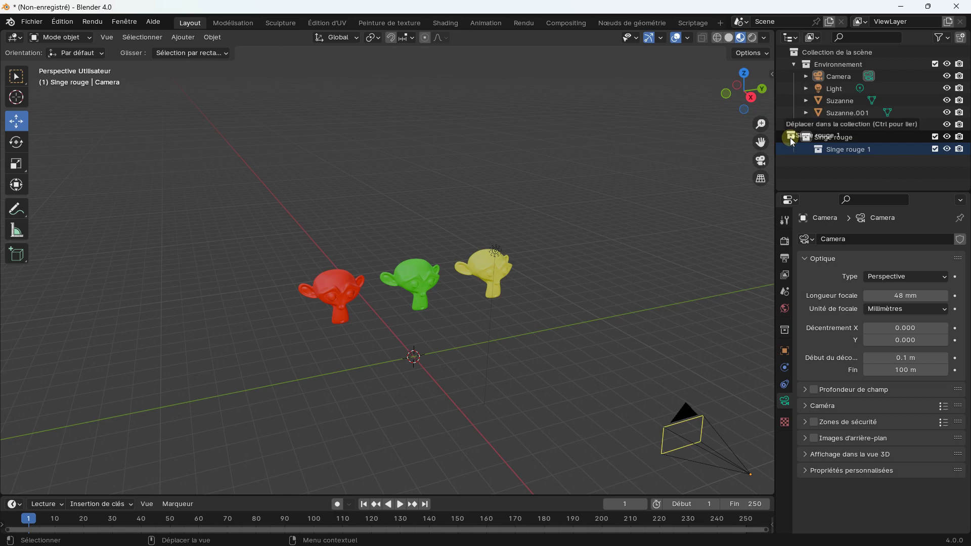
{"action": "mouse_move", "coordinate": [792, 141]}
{"action": "left_mouse_down"}
{"action": "mouse_move", "coordinate": [781, 155]}
{"action": "mouse_move", "coordinate": [791, 157]}
{"action": "left_mouse_up"}
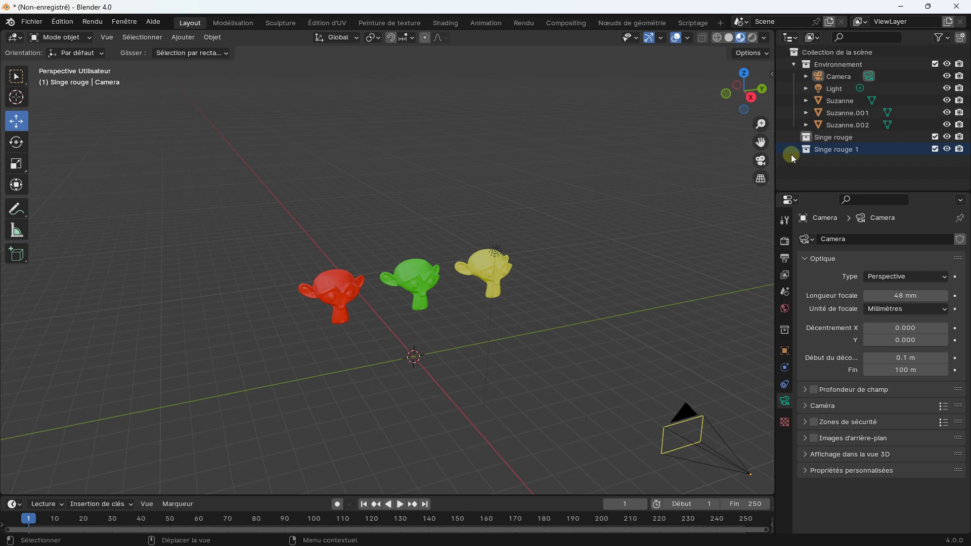
{"action": "double_click", "coordinate": [837, 150]}
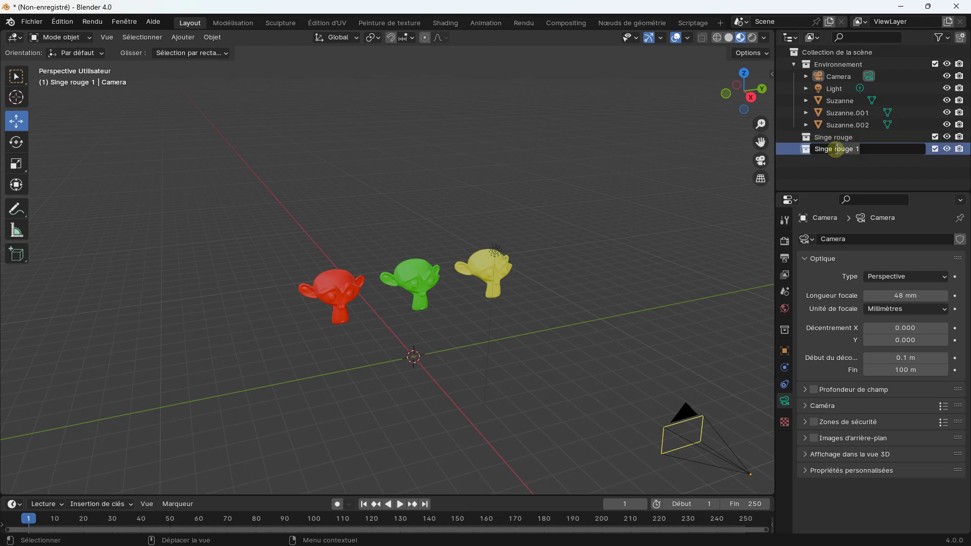
{"action": "key", "text": "BackSpace"}
{"action": "key", "text": "BackSpace"}
{"action": "key", "text": "BackSpace"}
{"action": "type", "text": "vert"}
{"action": "key", "text": "Return"}
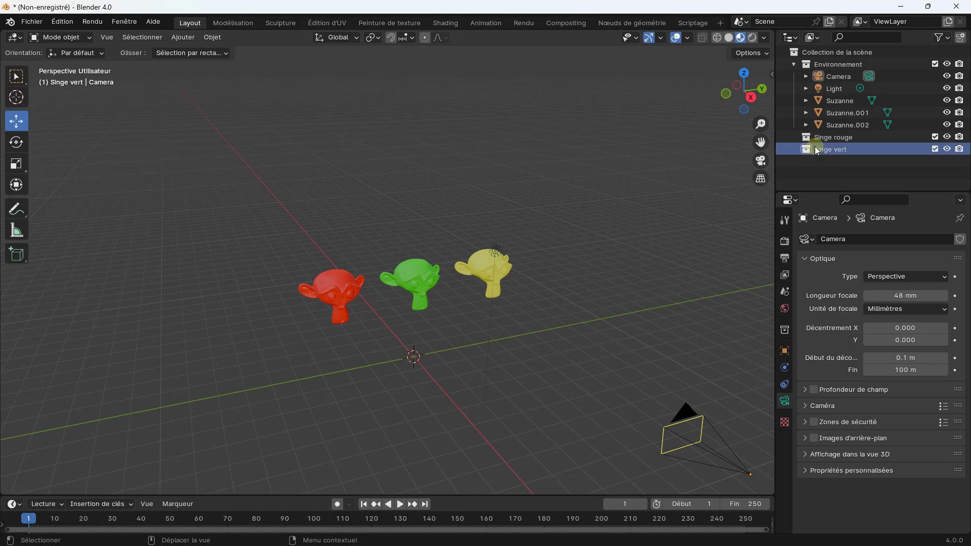
Duplicate Singe vert from its context menu and rename the Singe vert.001 copy 'Singe jaune'
{"action": "right_click", "coordinate": [815, 147]}
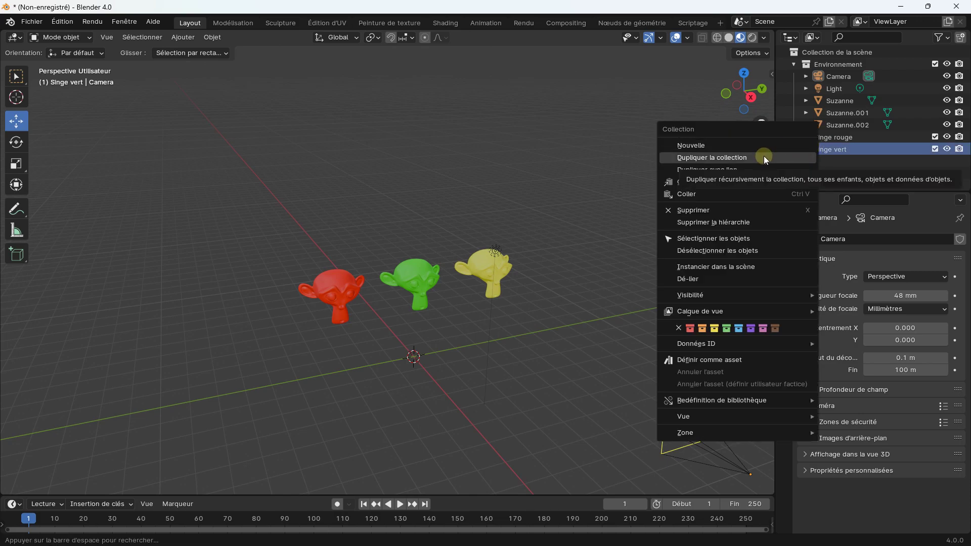
{"action": "left_click", "coordinate": [726, 158]}
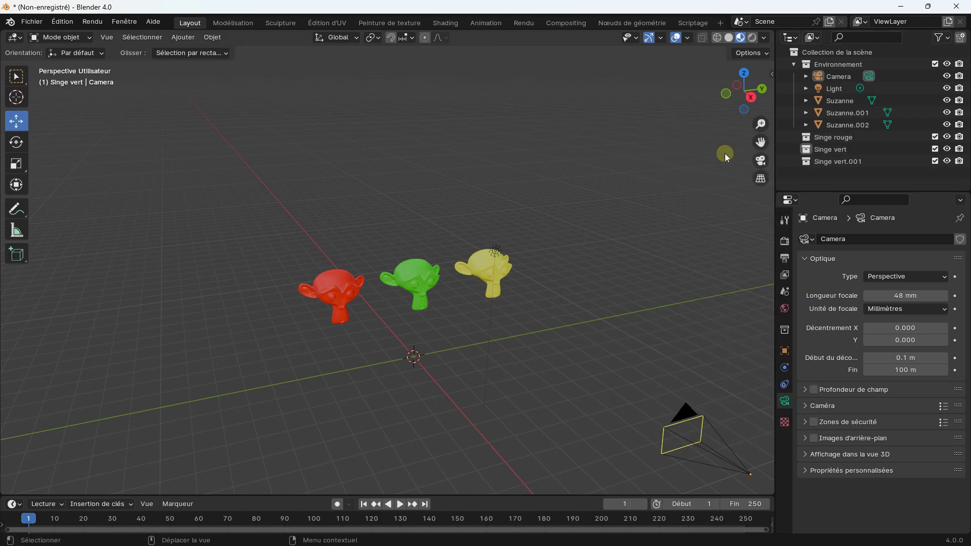
{"action": "double_click", "coordinate": [838, 163]}
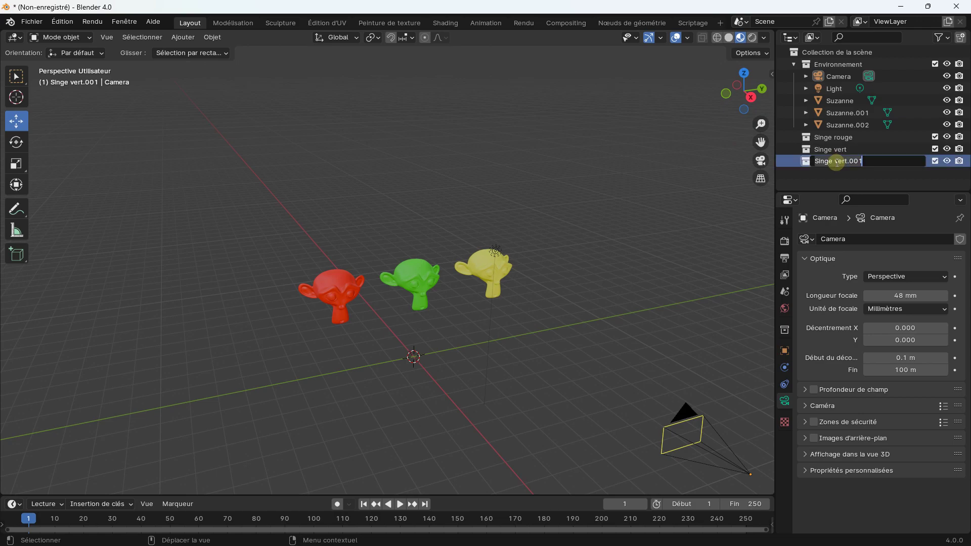
{"action": "key", "text": "ctrl+a"}
{"action": "key", "text": "BackSpace"}
{"action": "type", "text": "S"}
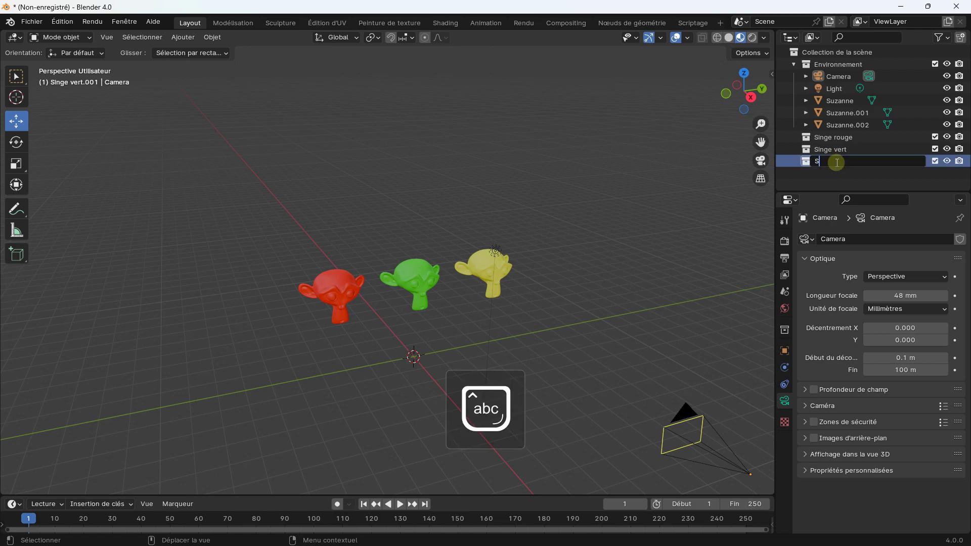
{"action": "type", "text": "inge jaune"}
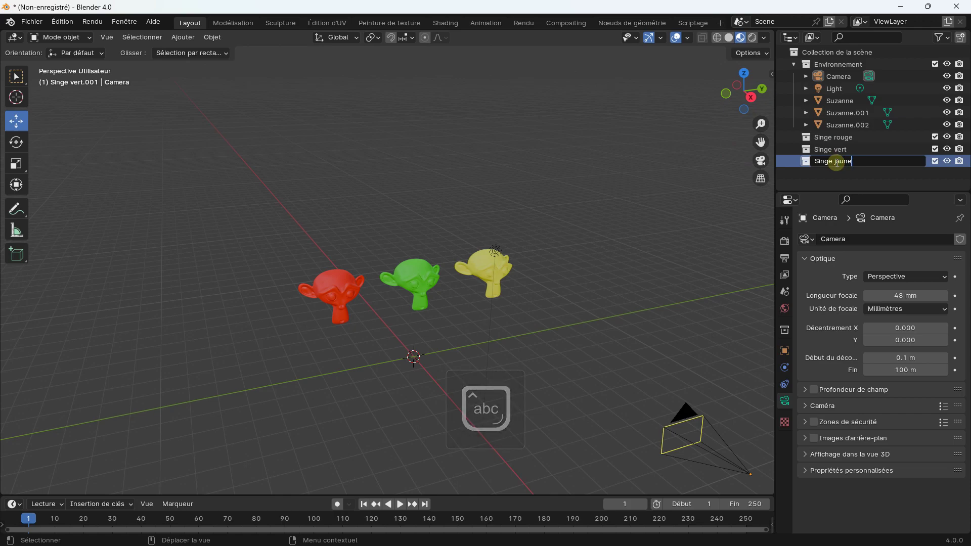
{"action": "key", "text": "Return"}
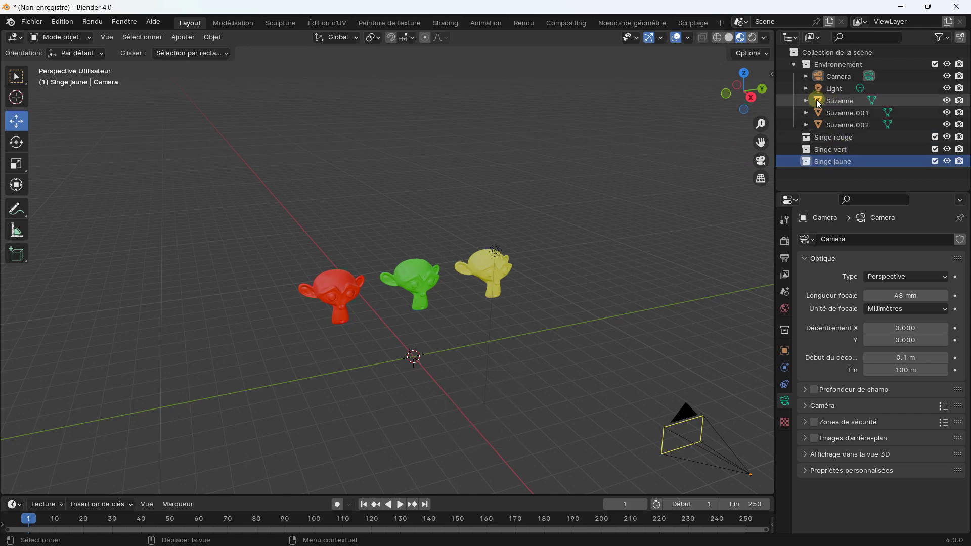
Move the yellow head Suzanne.002 into the Singe jaune collection
{"action": "left_click", "coordinate": [842, 124]}
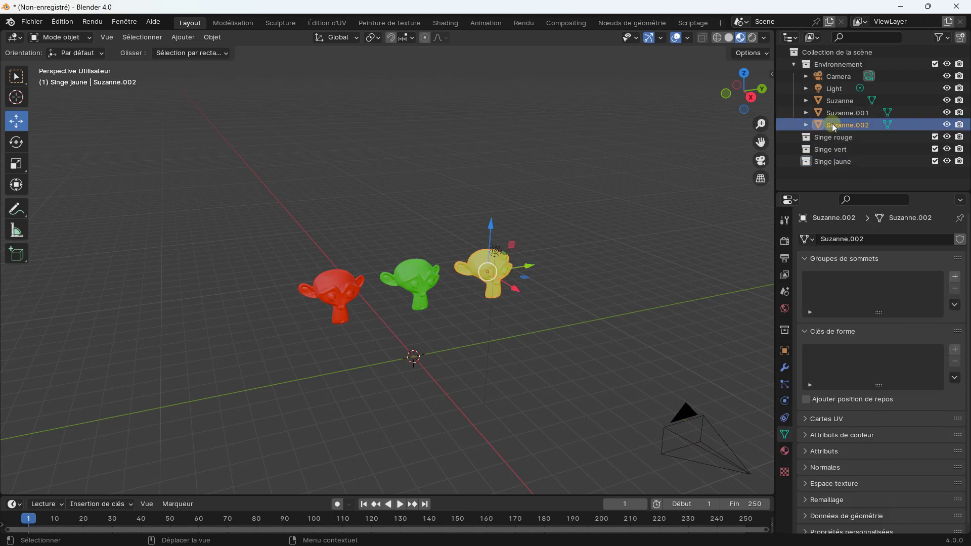
{"action": "mouse_move", "coordinate": [832, 125]}
{"action": "left_mouse_down"}
{"action": "mouse_move", "coordinate": [864, 162]}
{"action": "mouse_move", "coordinate": [831, 166]}
{"action": "left_mouse_up"}
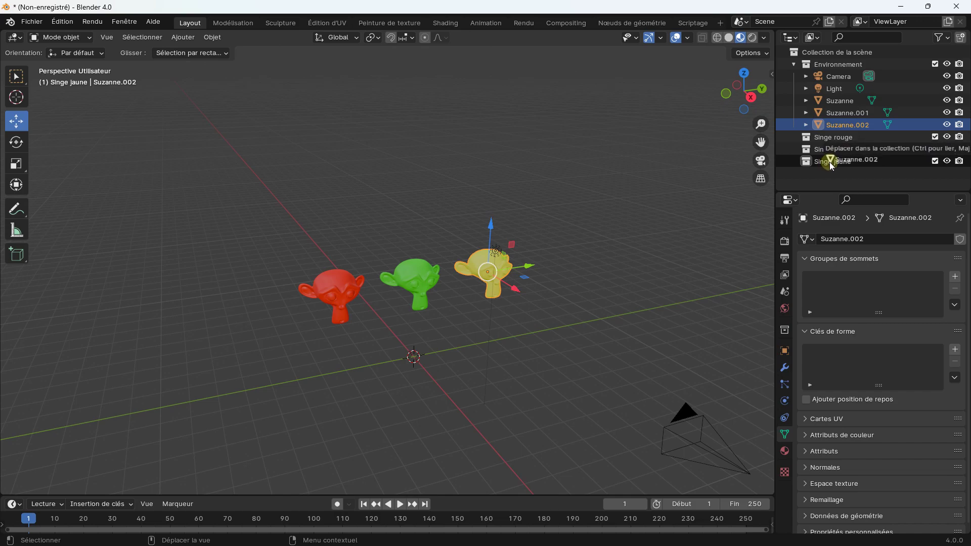
{"action": "left_click_drag", "start_coordinate": [831, 166], "coordinate": [831, 165]}
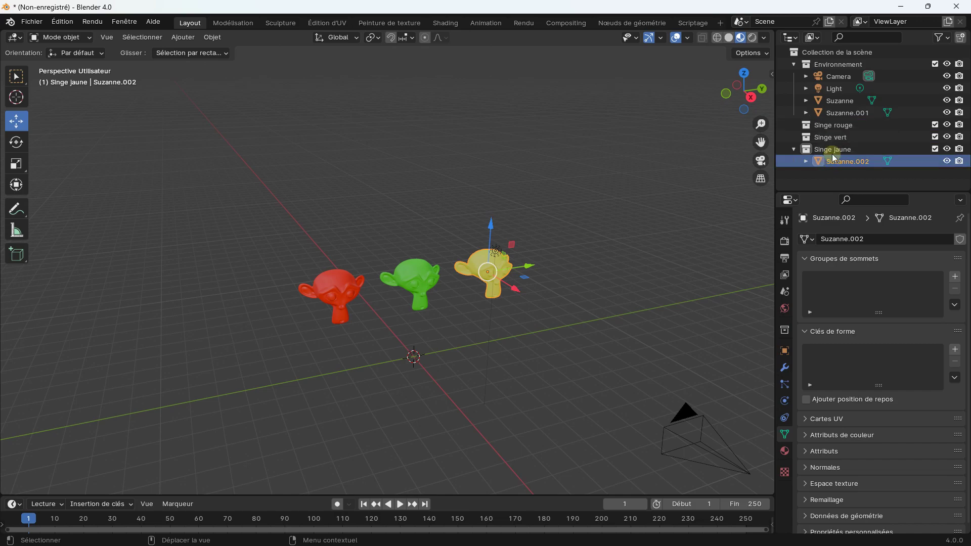
Move Suzanne into Singe vert and Suzanne.001 into Singe rouge, then collapse Environnement and Singe rouge
{"action": "left_click", "coordinate": [840, 111]}
{"action": "left_click", "coordinate": [838, 102]}
{"action": "left_click_drag", "start_coordinate": [833, 99], "coordinate": [836, 138]}
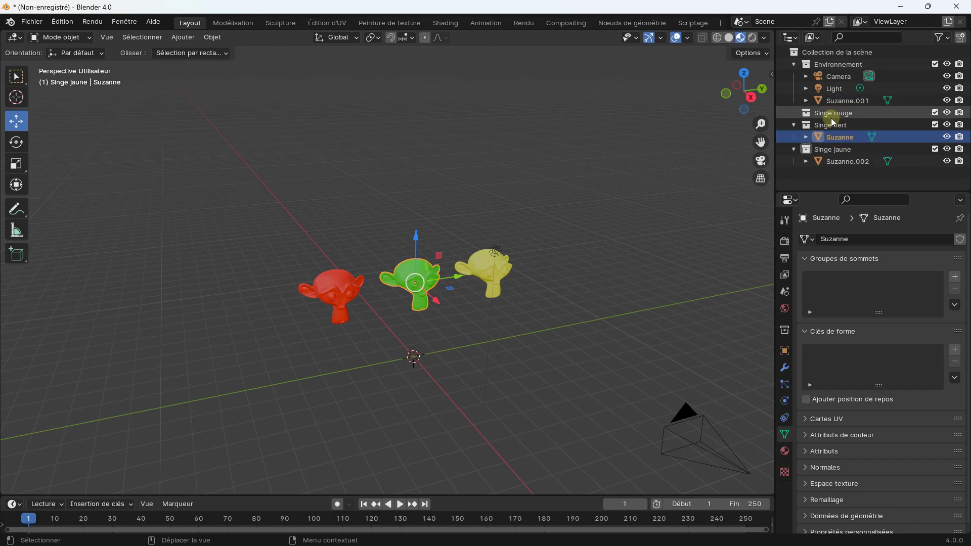
{"action": "left_click", "coordinate": [837, 103]}
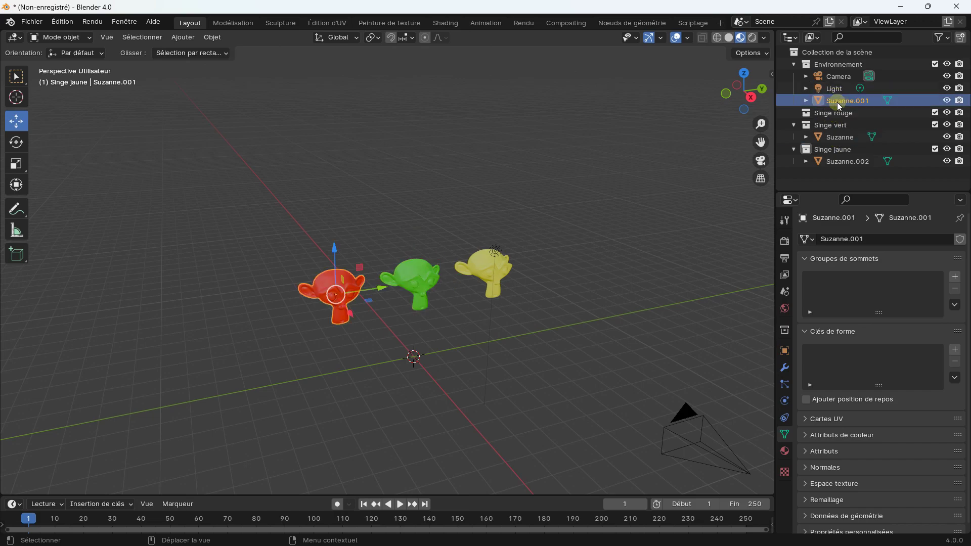
{"action": "left_click_drag", "start_coordinate": [830, 102], "coordinate": [825, 116]}
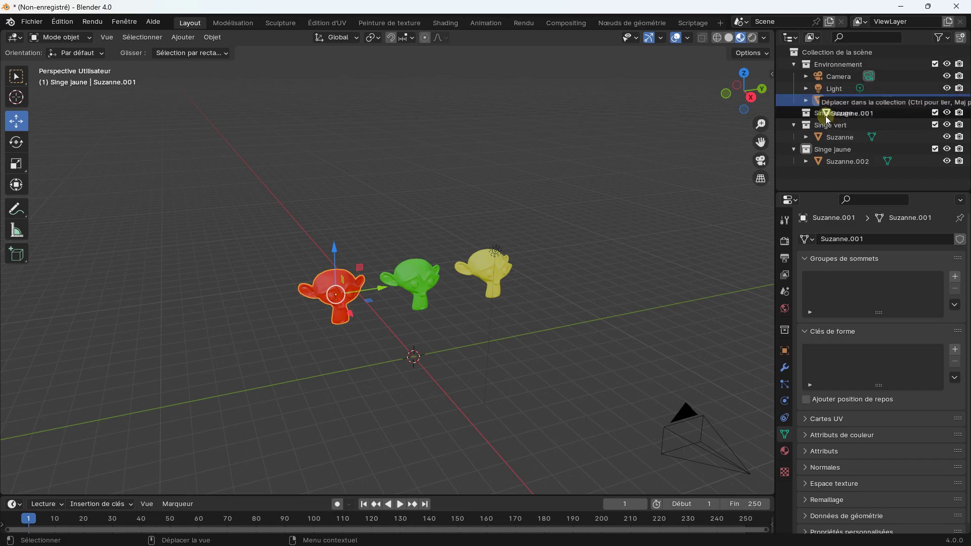
{"action": "left_click", "coordinate": [795, 64]}
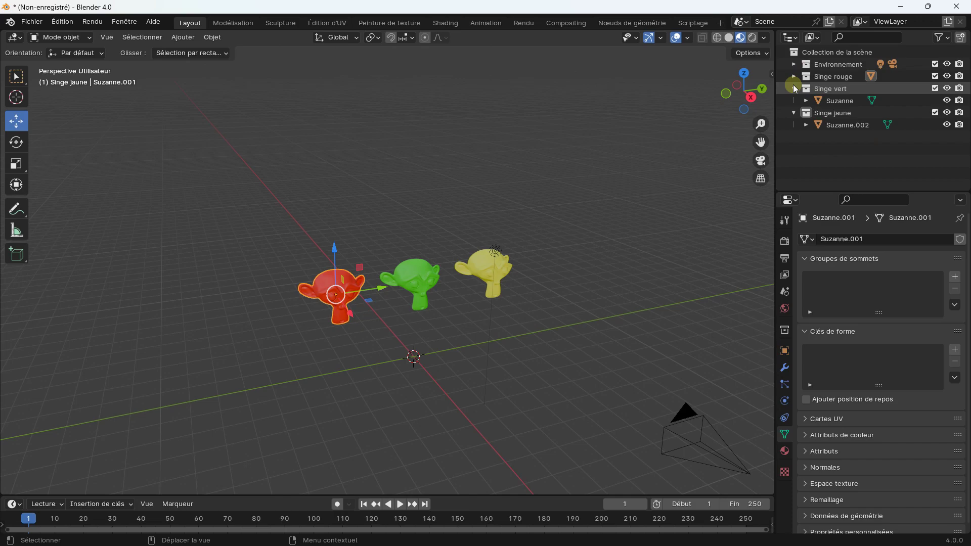
{"action": "left_click", "coordinate": [794, 89]}
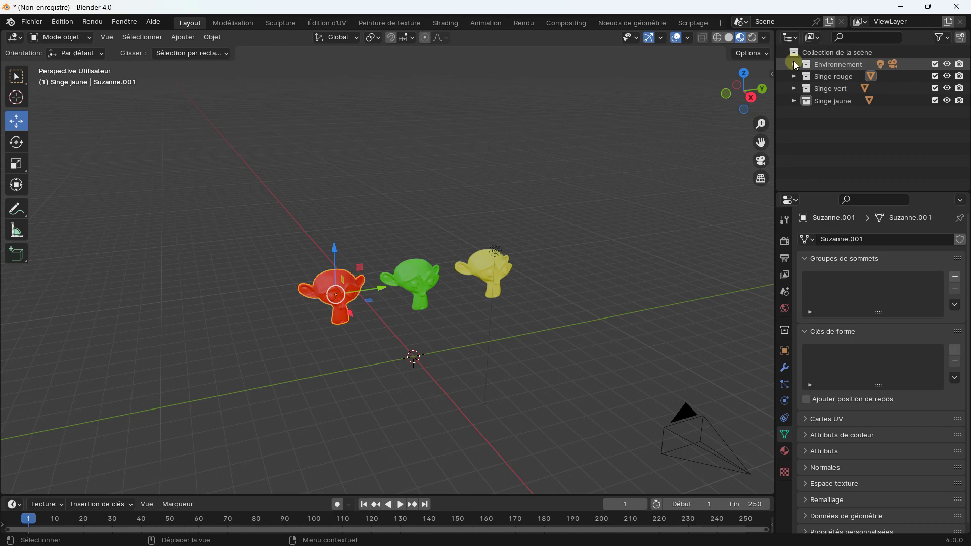
Expand the Environnement collection to show its Camera and Light
{"action": "left_click", "coordinate": [794, 63]}
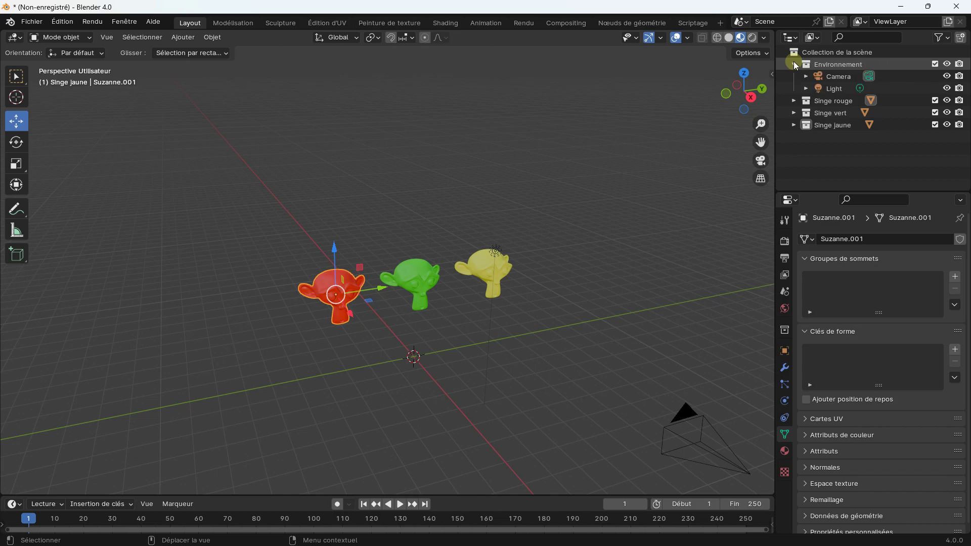
Select the Light, unfold Singe rouge, Singe vert and Singe jaune, and switch to Rendered shading
{"action": "left_click", "coordinate": [827, 79]}
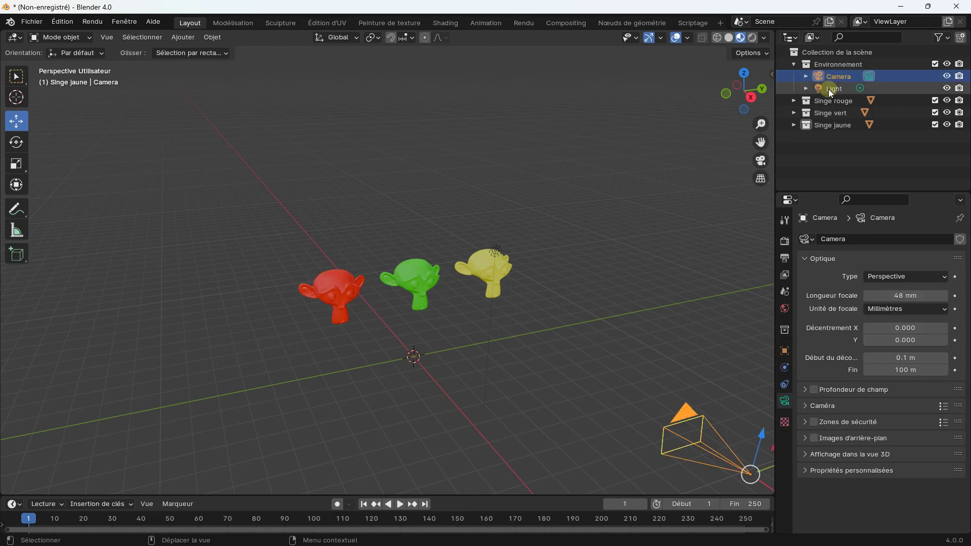
{"action": "left_click", "coordinate": [794, 101]}
{"action": "left_click", "coordinate": [794, 125]}
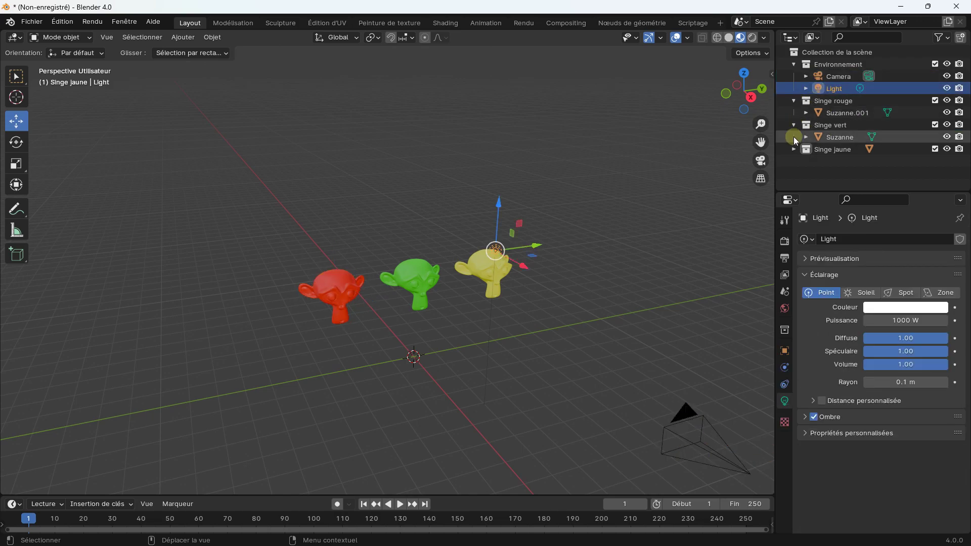
{"action": "left_click", "coordinate": [793, 150]}
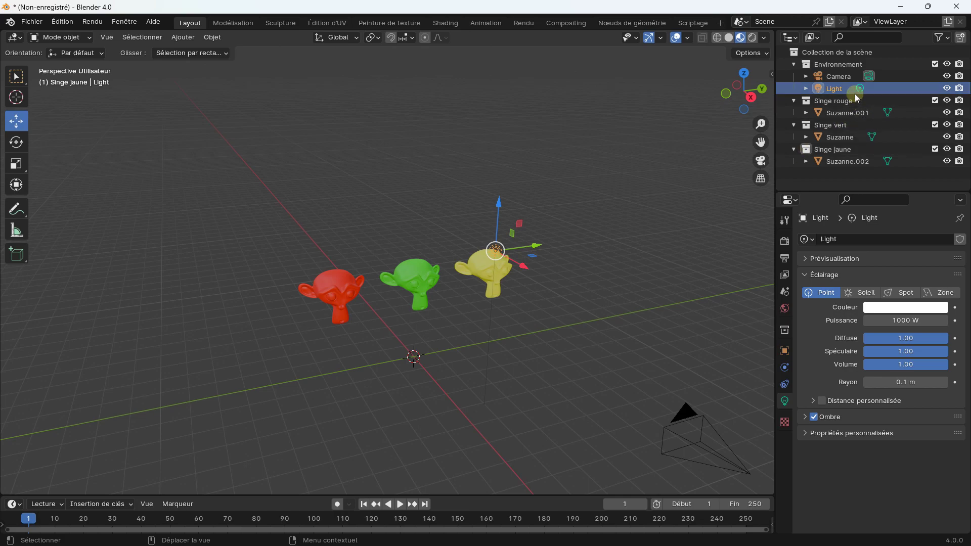
{"action": "left_click", "coordinate": [752, 38]}
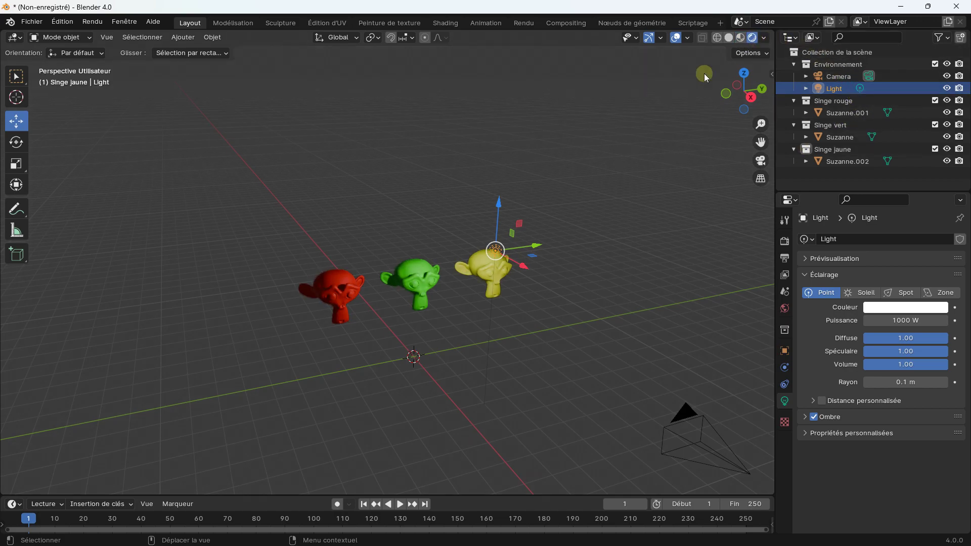
{"action": "scroll", "coordinate": [526, 210], "scroll_direction": "down", "scroll_amount": 2}
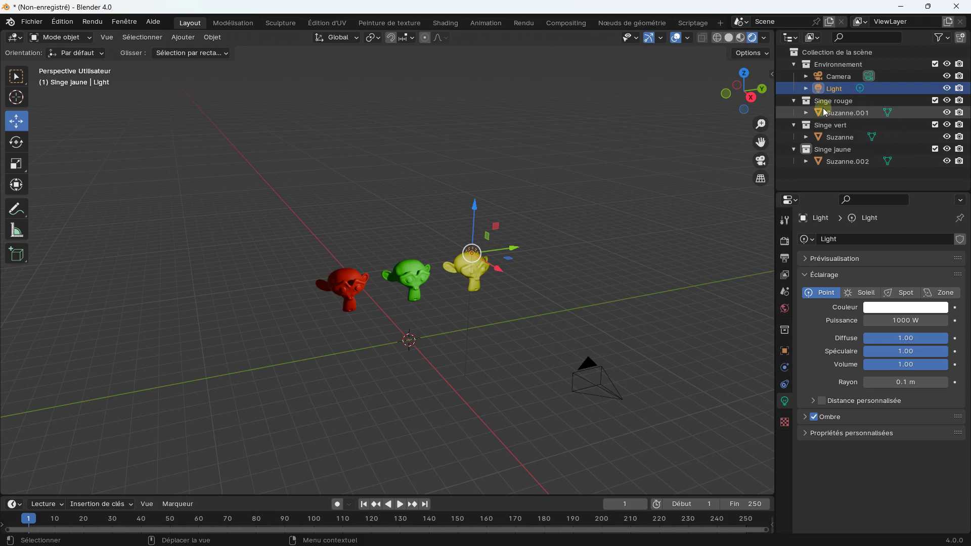
{"action": "left_click", "coordinate": [892, 321]}
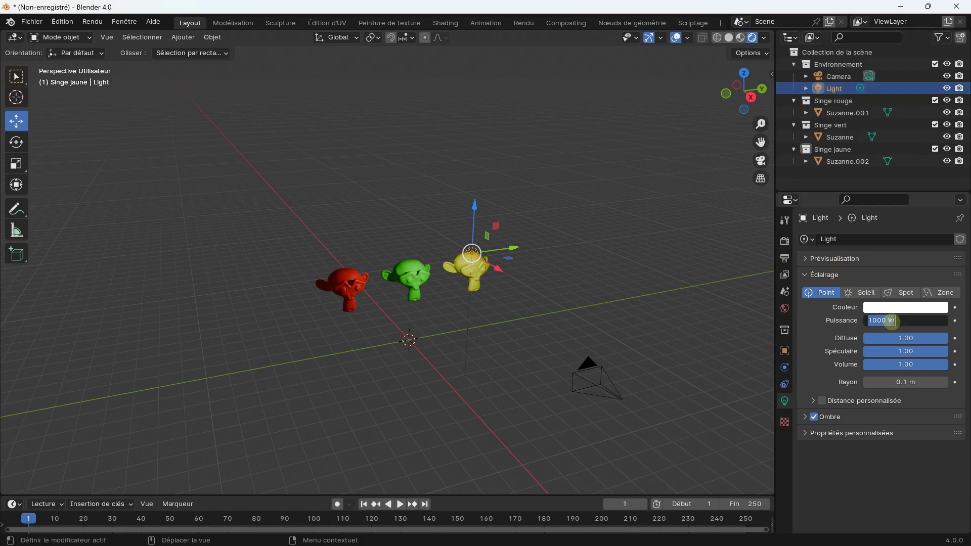
Set the Point light's power to 4000 W
{"action": "type", "text": "4000"}
{"action": "key", "text": "Return"}
{"action": "mouse_move", "coordinate": [550, 244]}
{"action": "middle_mouse_down"}
{"action": "mouse_move", "coordinate": [485, 247]}
{"action": "mouse_move", "coordinate": [476, 222]}
{"action": "middle_mouse_up"}
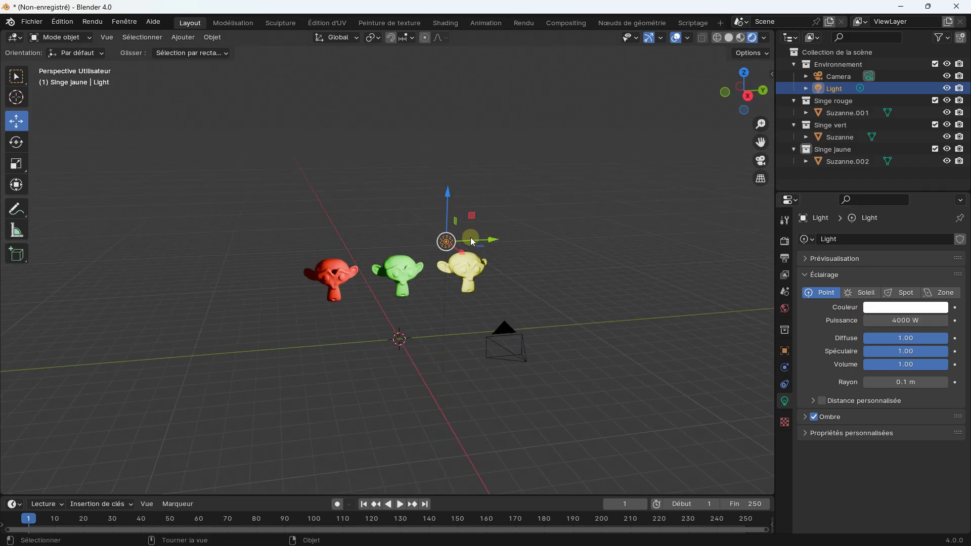
Raise the light about 3.1 m along Z and check the framing through the camera view
{"action": "left_click_drag", "start_coordinate": [470, 238], "coordinate": [479, 160]}
{"action": "key", "text": "z"}
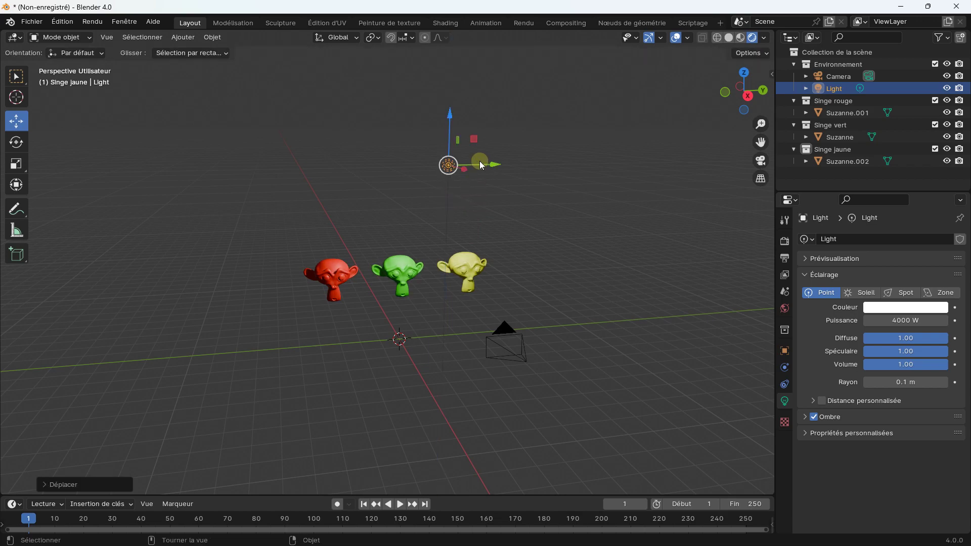
{"action": "mouse_move", "coordinate": [480, 161]}
{"action": "middle_mouse_down"}
{"action": "mouse_move", "coordinate": [472, 221]}
{"action": "mouse_move", "coordinate": [507, 230]}
{"action": "mouse_move", "coordinate": [519, 217]}
{"action": "middle_mouse_up"}
{"action": "left_click", "coordinate": [760, 162]}
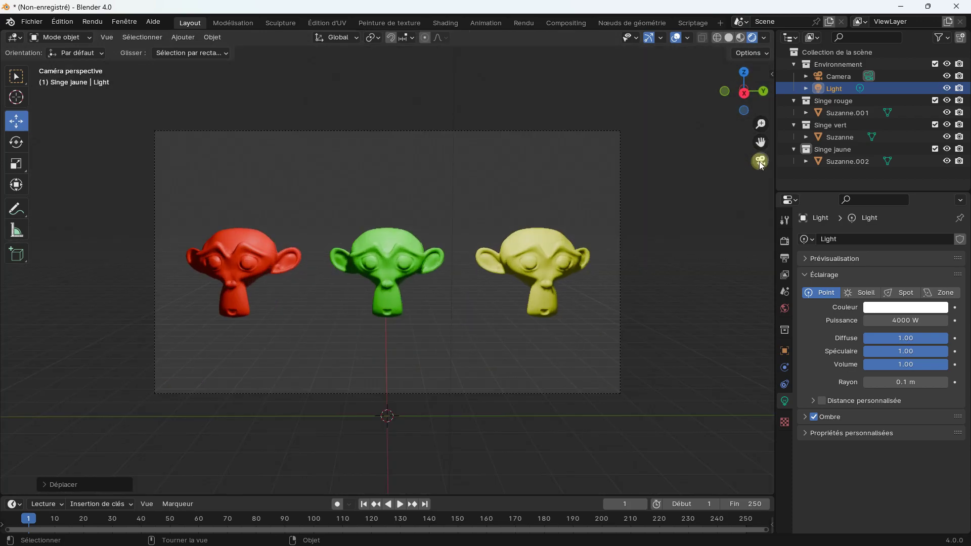
{"action": "left_click", "coordinate": [760, 162]}
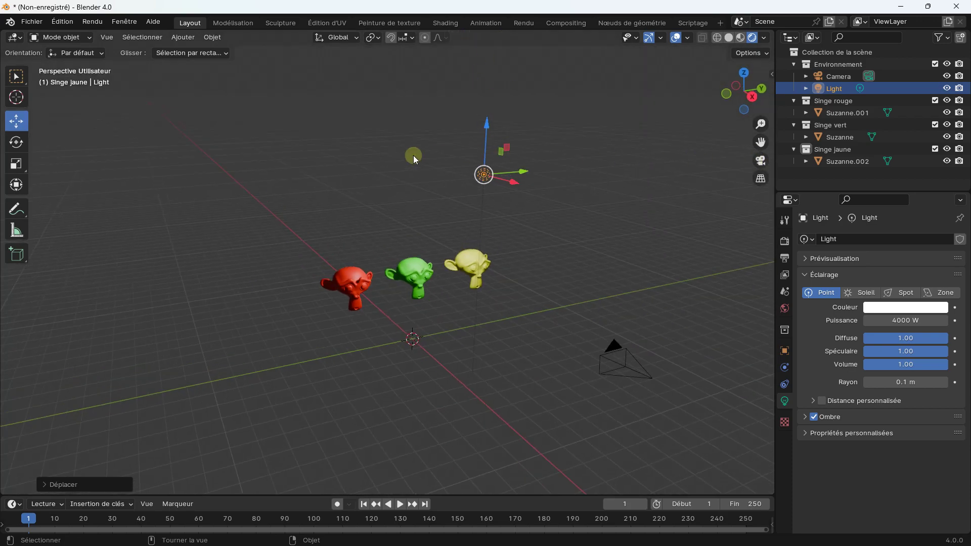
{"action": "left_click", "coordinate": [102, 21]}
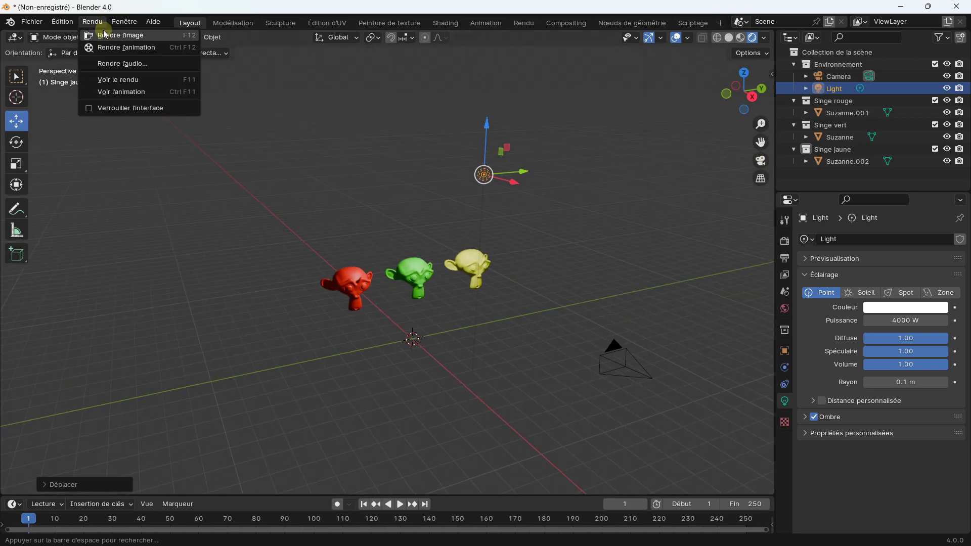
Render frame 1 of the three coloured heads, check the view layer list, then close the render
{"action": "left_click", "coordinate": [105, 38]}
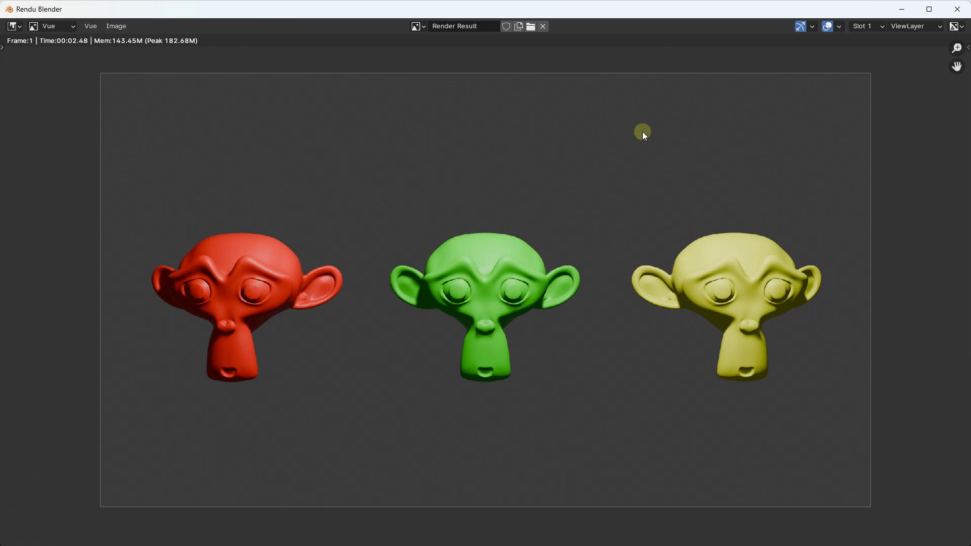
{"action": "left_click", "coordinate": [936, 26]}
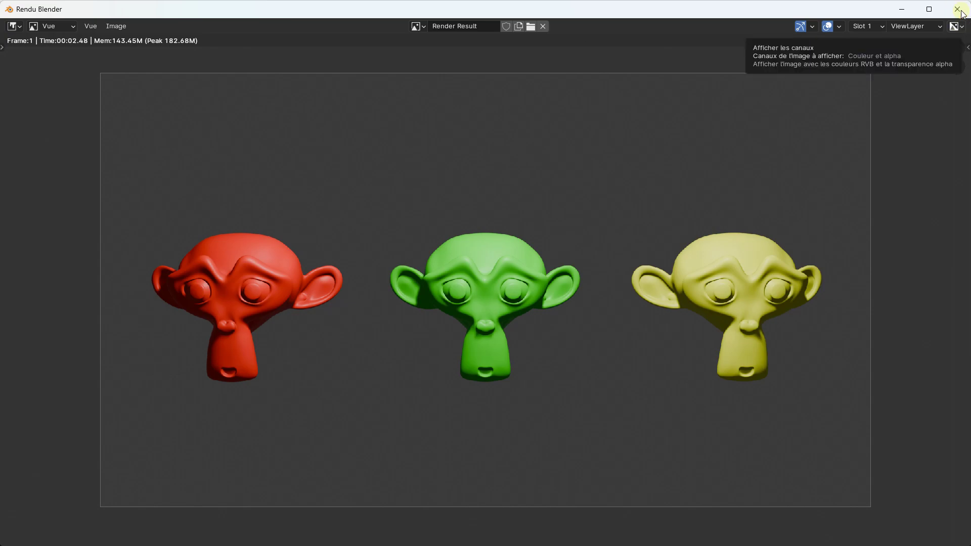
{"action": "left_click", "coordinate": [961, 12]}
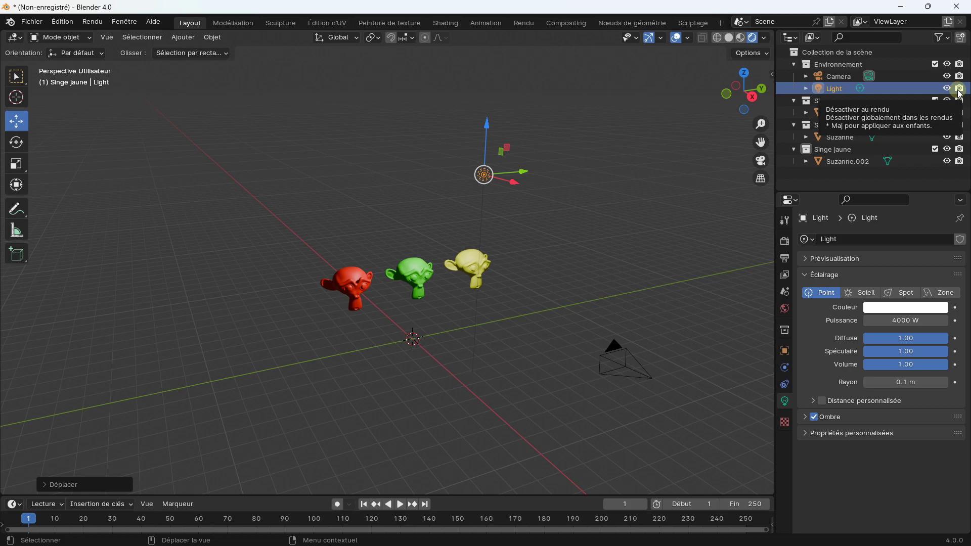
Toggle viewport visibility of Singe rouge and Environnement off and back on
{"action": "scroll", "coordinate": [536, 259], "scroll_direction": "up", "scroll_amount": 3}
{"action": "scroll", "coordinate": [536, 259], "scroll_direction": "down", "scroll_amount": 1}
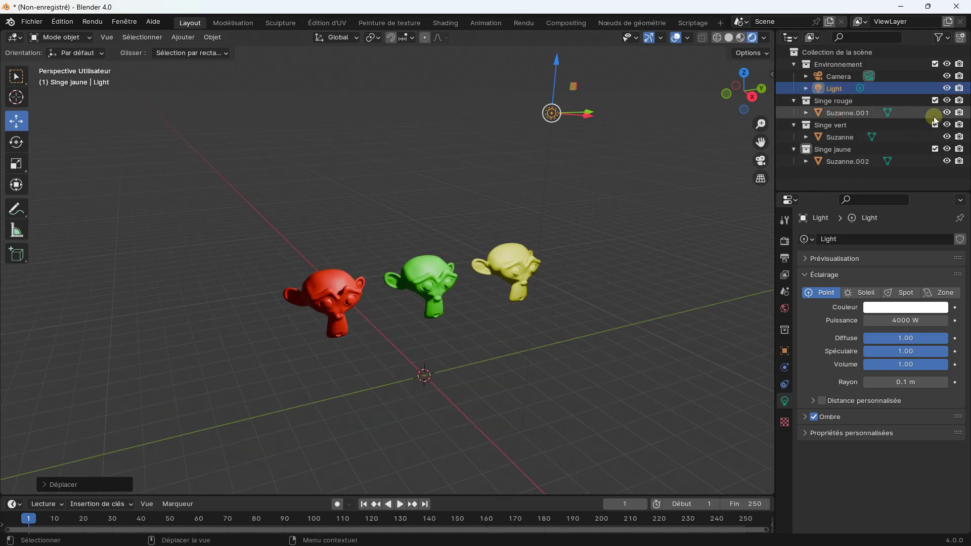
{"action": "left_click", "coordinate": [948, 101]}
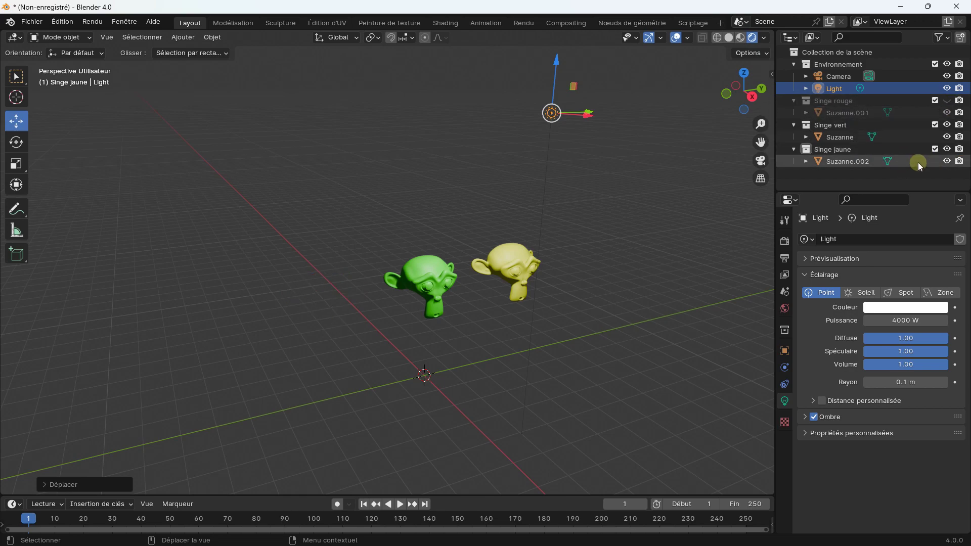
{"action": "left_click", "coordinate": [946, 100]}
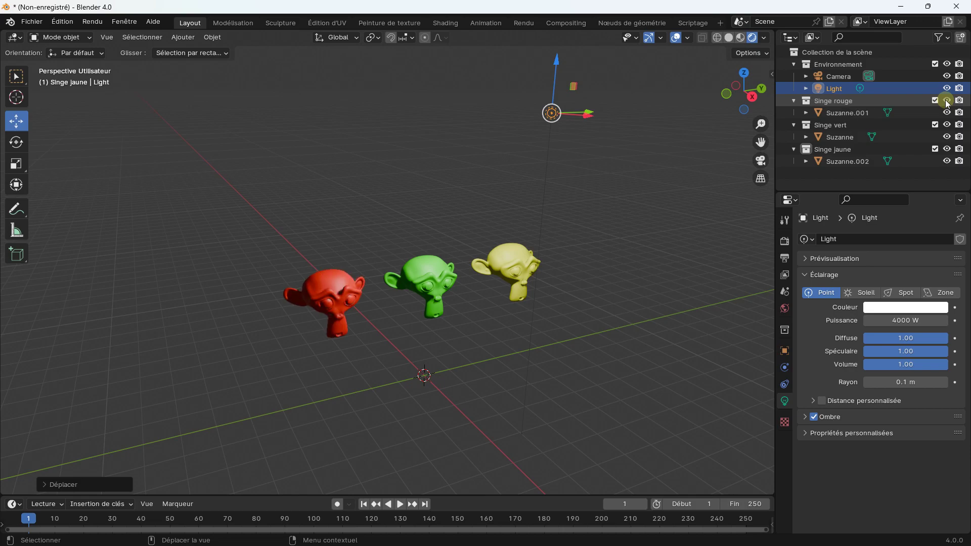
{"action": "left_click", "coordinate": [947, 64]}
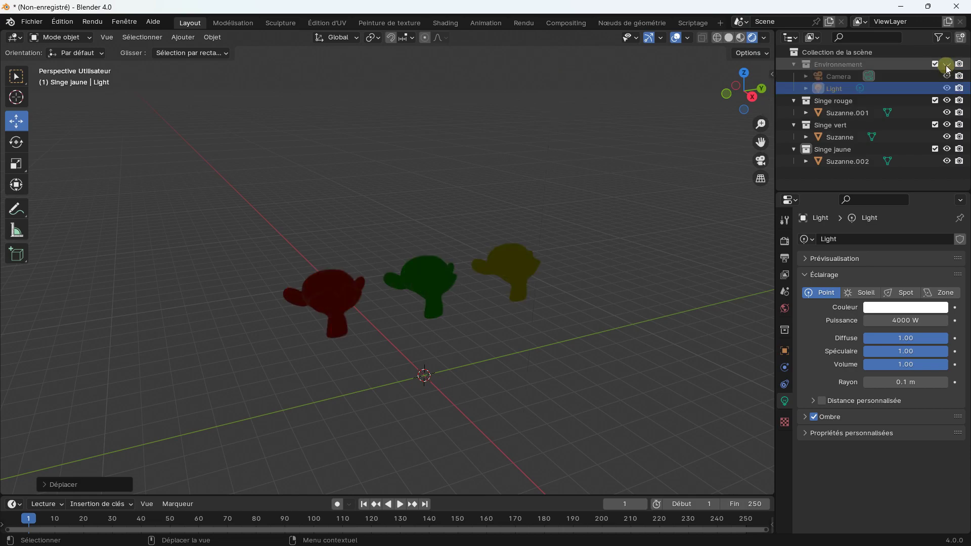
{"action": "left_click", "coordinate": [947, 65]}
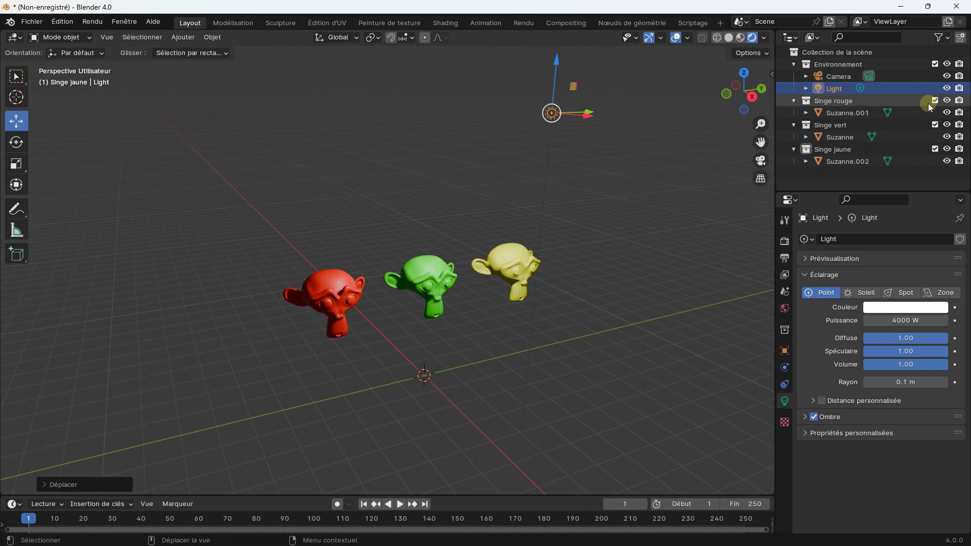
Exclude the Singe rouge and Singe jaune collections from rendering
{"action": "left_click", "coordinate": [958, 101]}
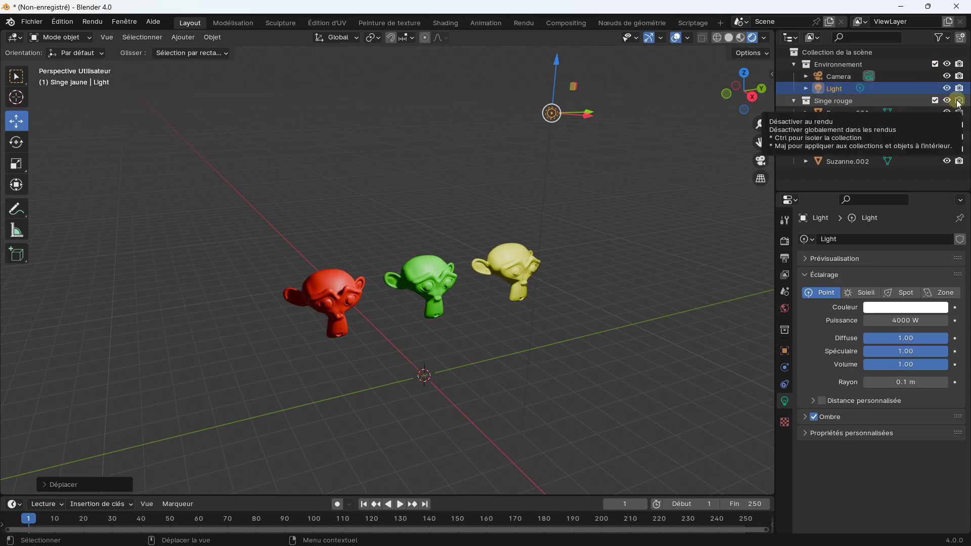
{"action": "left_click", "coordinate": [960, 149]}
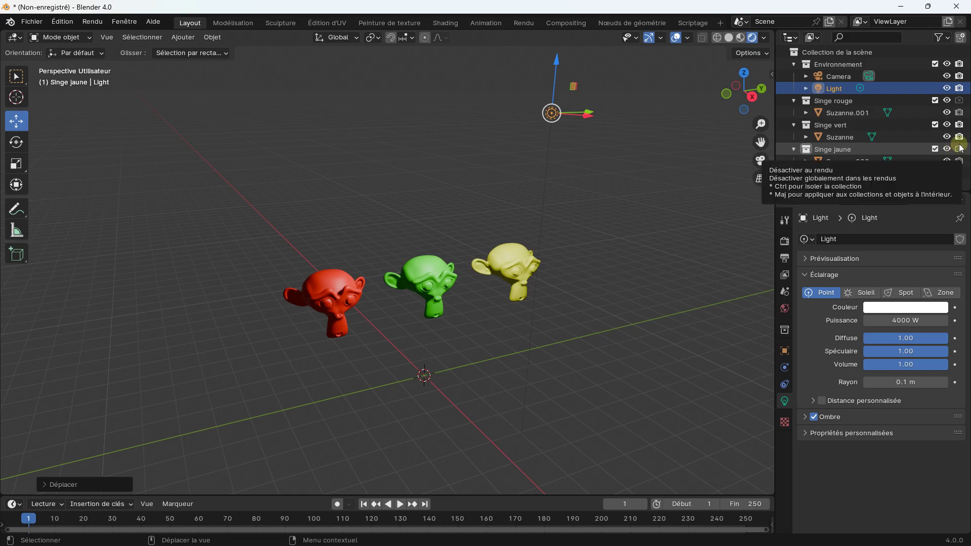
{"action": "left_click", "coordinate": [92, 21]}
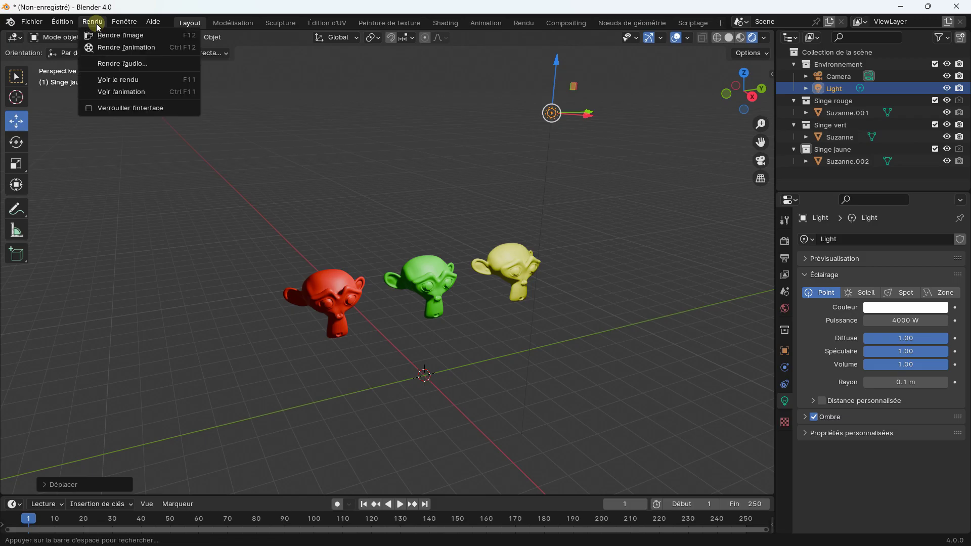
Render an image showing only the green head and close it
{"action": "left_click", "coordinate": [108, 35]}
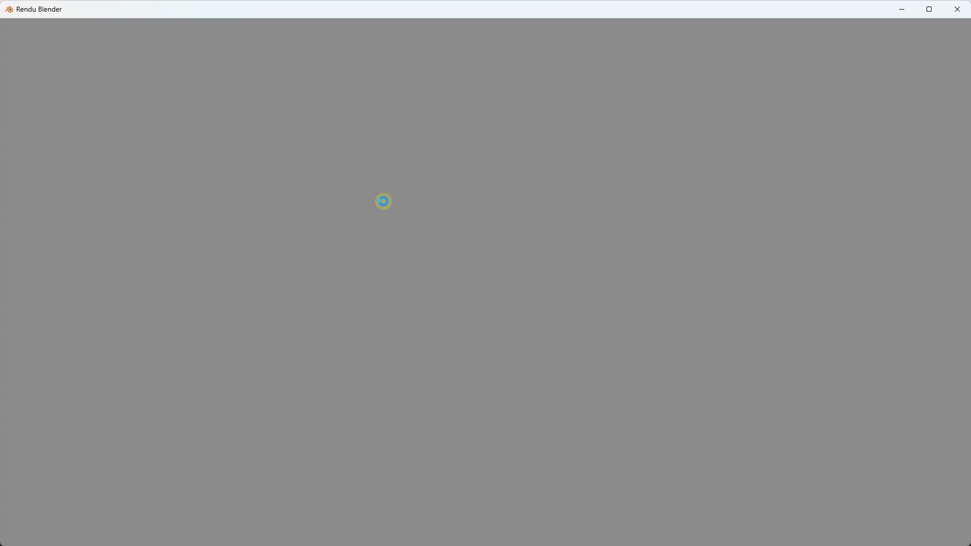
{"action": "scroll", "coordinate": [490, 254], "scroll_direction": "down", "scroll_amount": 2}
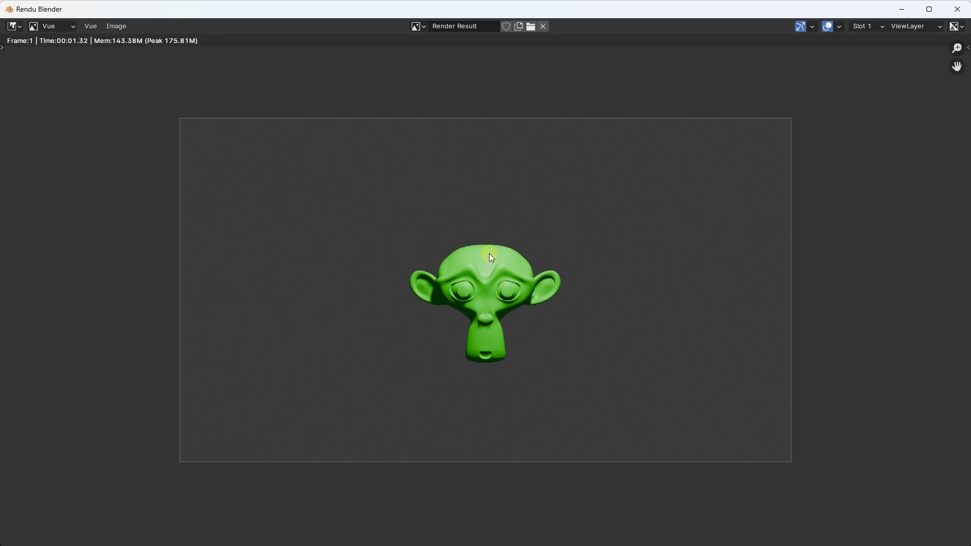
{"action": "left_click", "coordinate": [958, 9]}
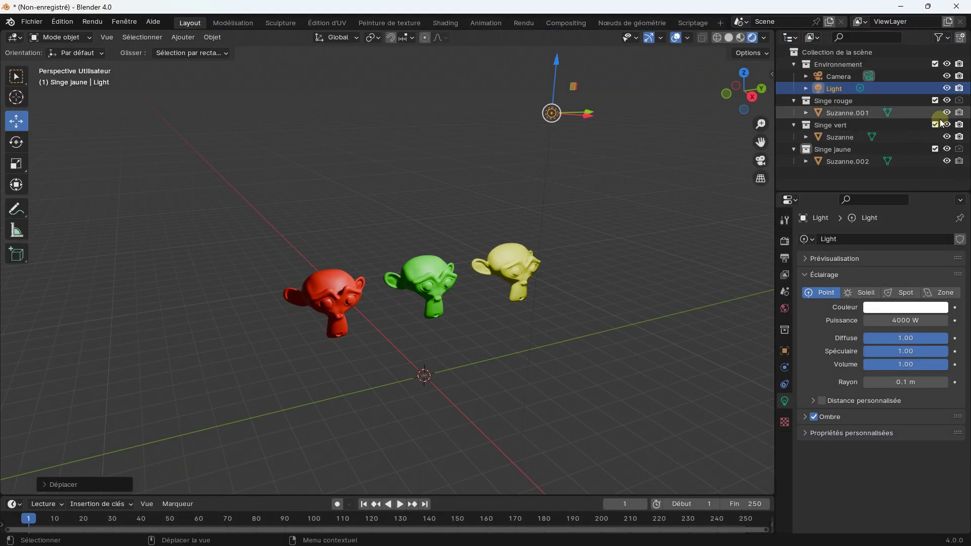
Render the red head alone, then set Singe jaune to render instead of Singe rouge
{"action": "left_click", "coordinate": [959, 100]}
{"action": "left_click", "coordinate": [960, 125]}
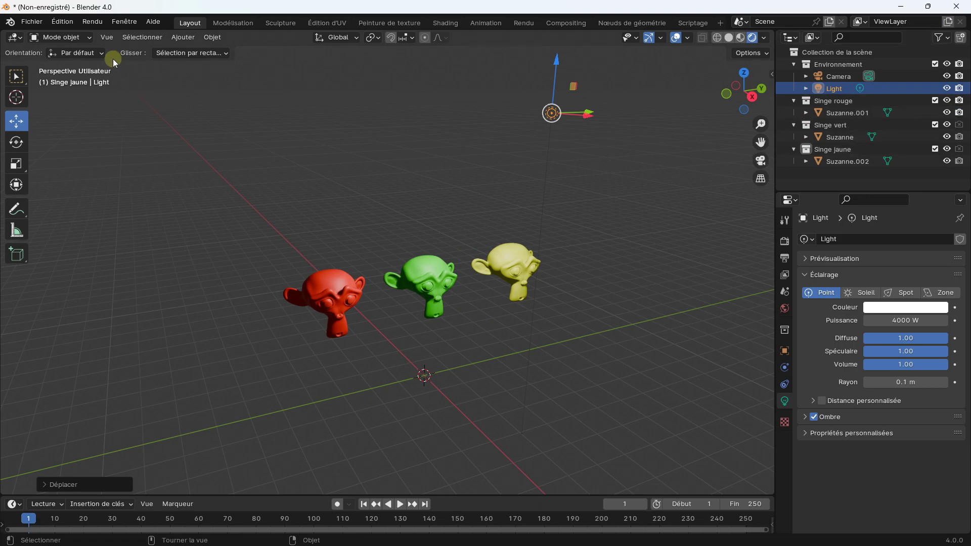
{"action": "left_click", "coordinate": [101, 23]}
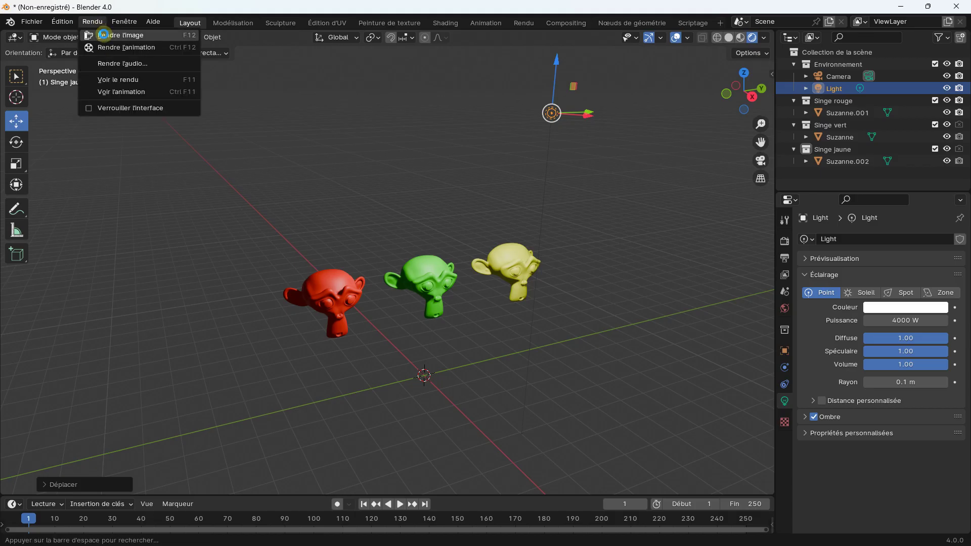
{"action": "left_click", "coordinate": [106, 36]}
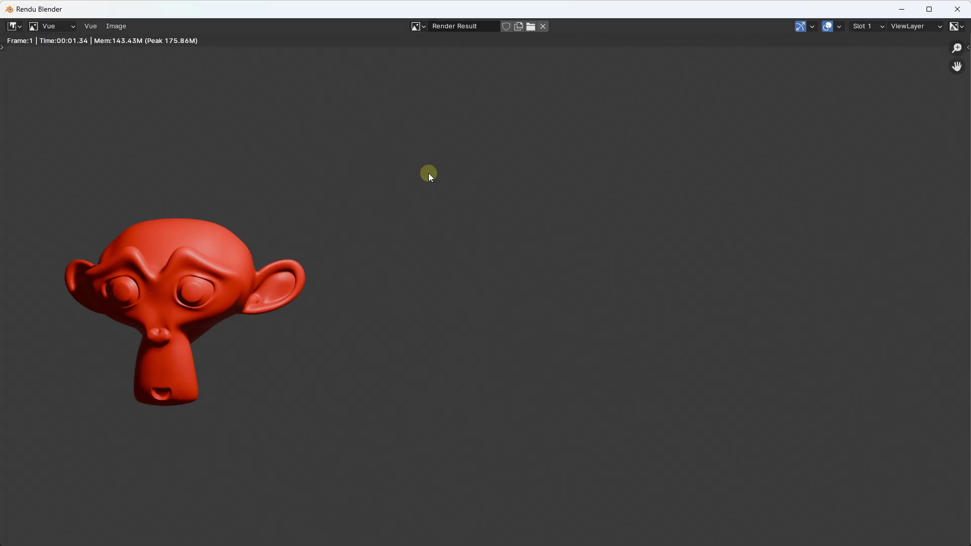
{"action": "scroll", "coordinate": [625, 329], "scroll_direction": "down", "scroll_amount": 2}
{"action": "left_click", "coordinate": [957, 10]}
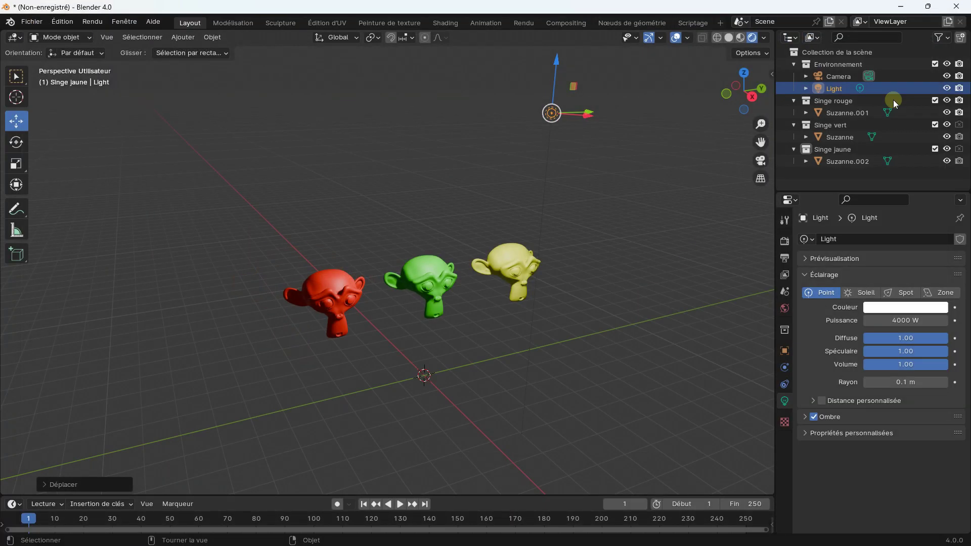
{"action": "left_click", "coordinate": [960, 149]}
{"action": "left_click", "coordinate": [960, 100]}
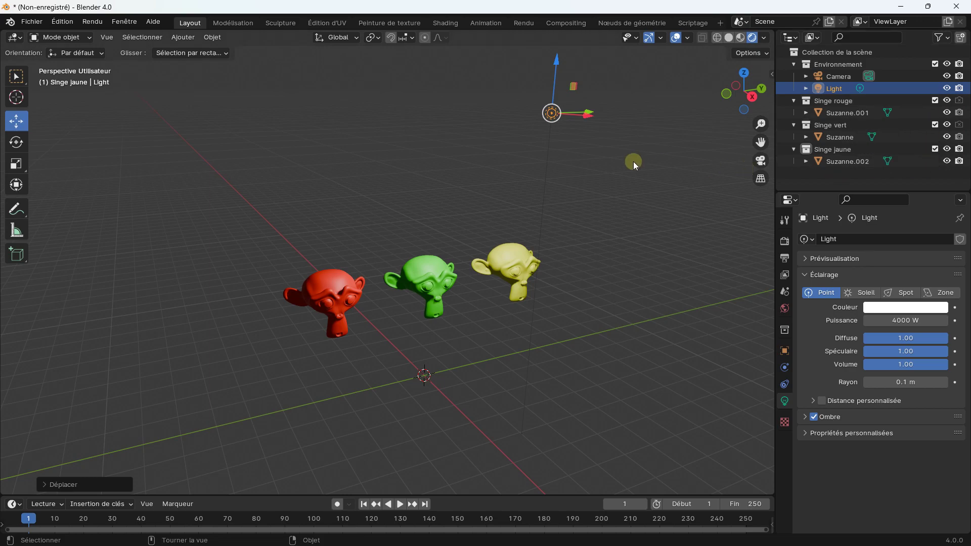
Render an image of the yellow head alone and close it
{"action": "left_click", "coordinate": [93, 22]}
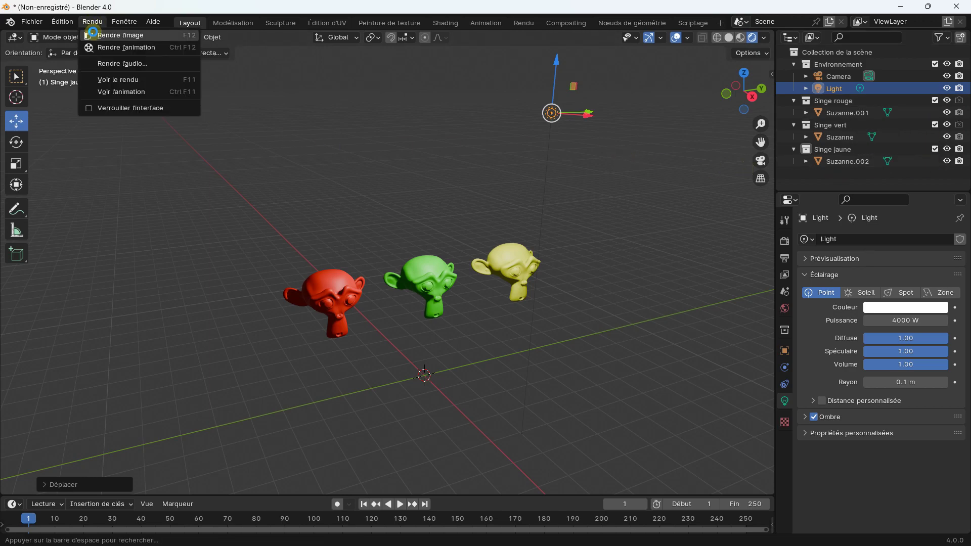
{"action": "left_click", "coordinate": [96, 33]}
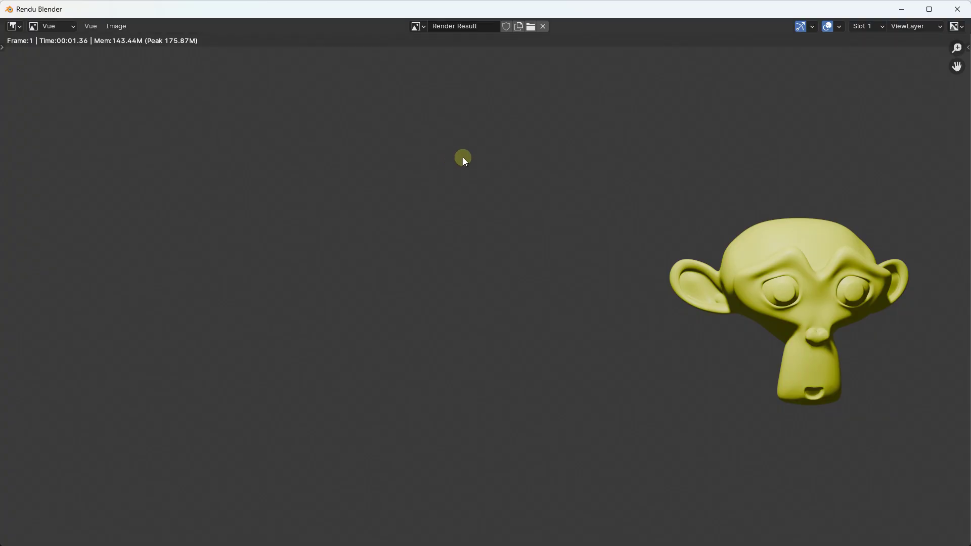
{"action": "left_click", "coordinate": [957, 9]}
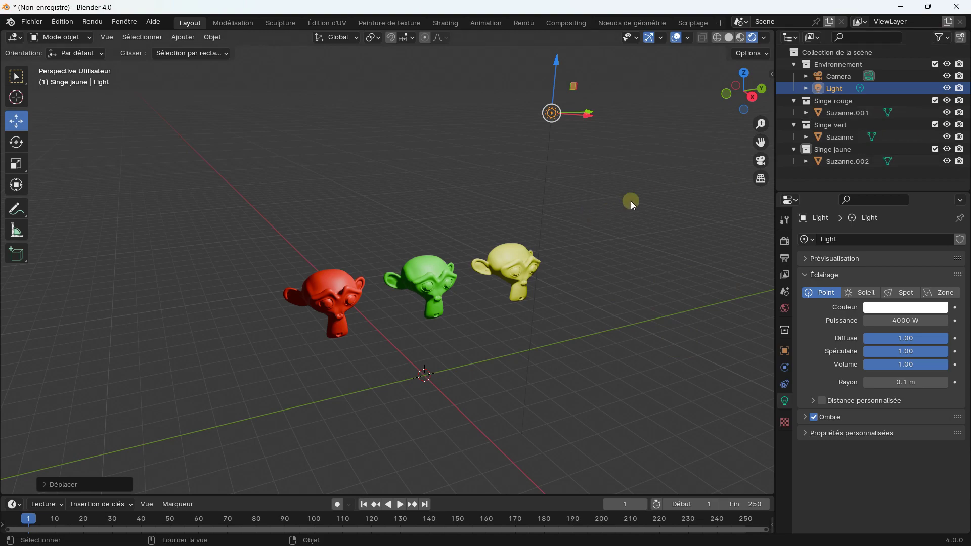
Toggle Environnement's render setting, render all three heads together, and close the result
{"action": "left_click", "coordinate": [959, 64]}
{"action": "left_click", "coordinate": [92, 22]}
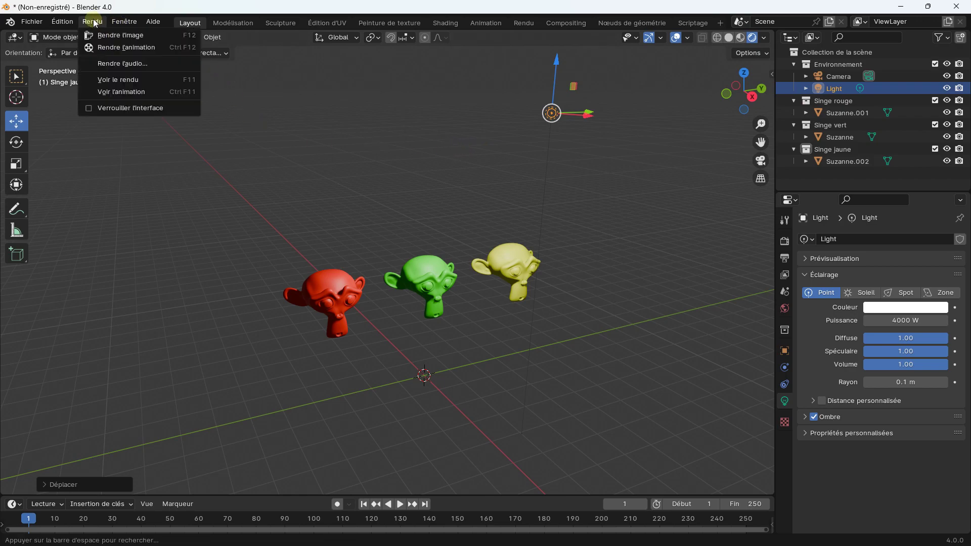
{"action": "left_click", "coordinate": [99, 31]}
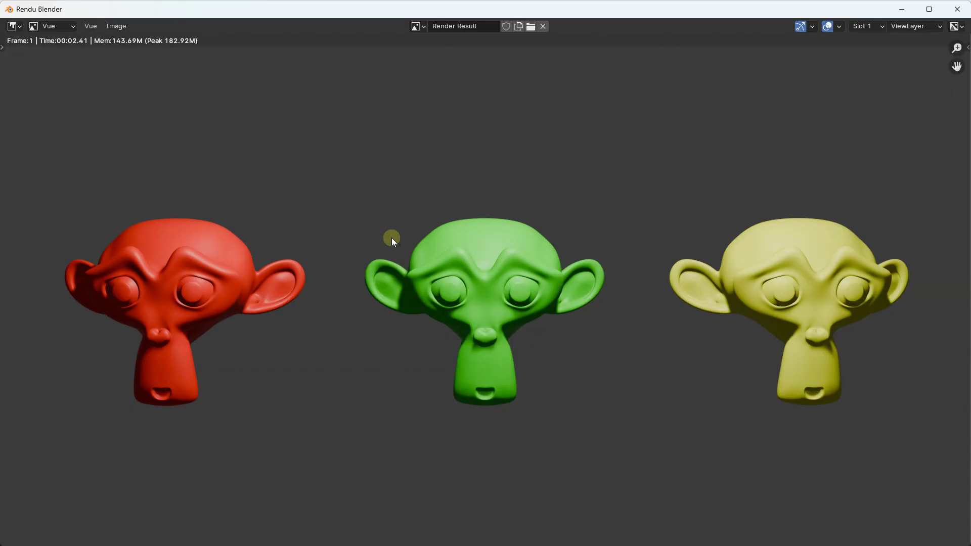
{"action": "scroll", "coordinate": [464, 281], "scroll_direction": "down", "scroll_amount": 1}
{"action": "scroll", "coordinate": [463, 281], "scroll_direction": "down", "scroll_amount": 2}
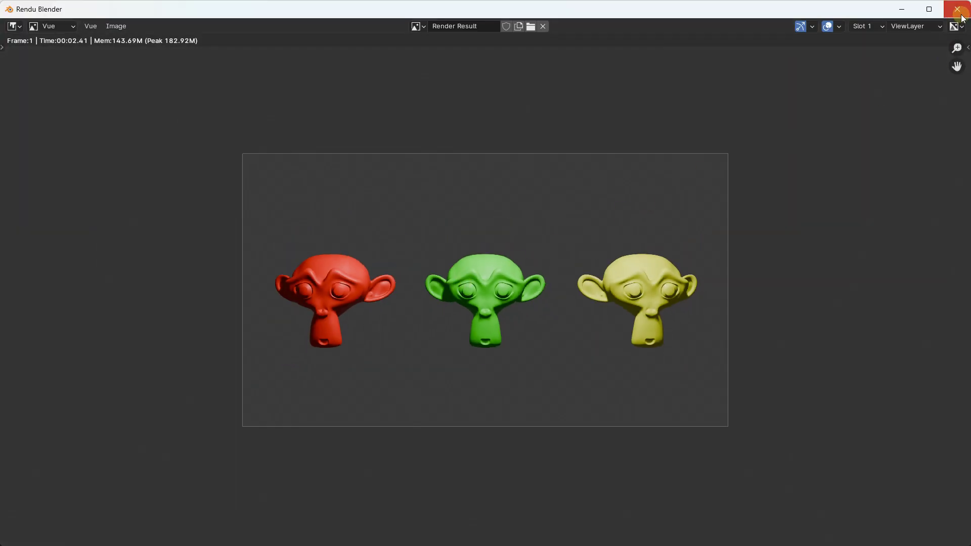
{"action": "left_click", "coordinate": [958, 9]}
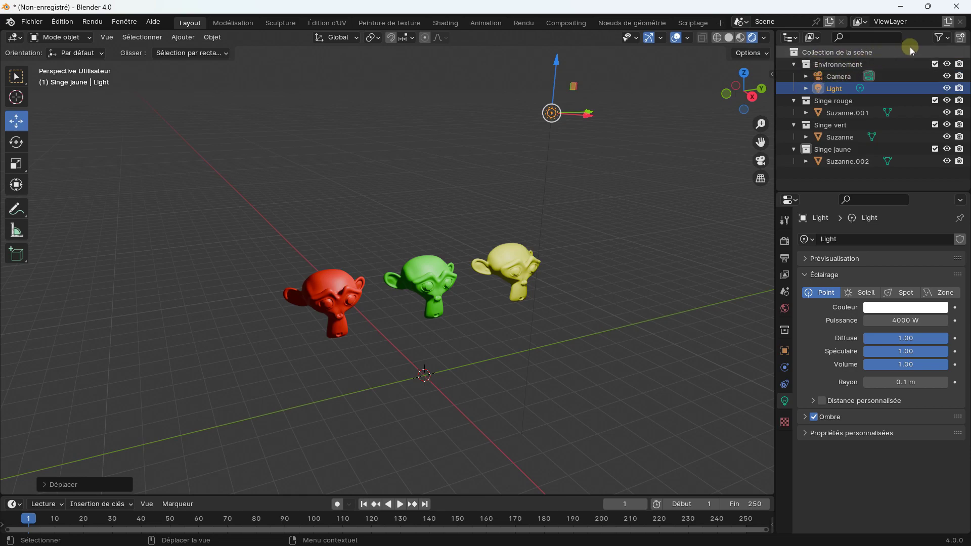
{"action": "left_click", "coordinate": [944, 38]}
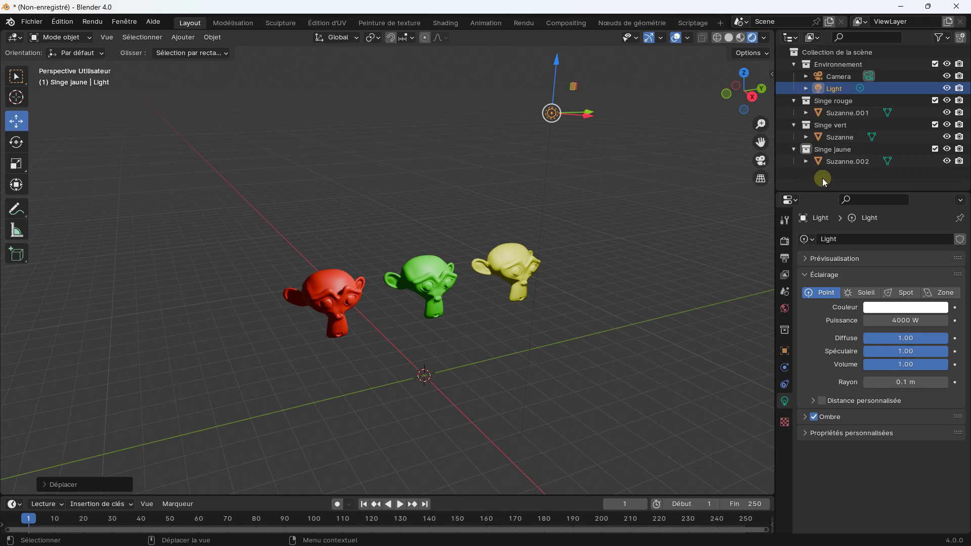
{"action": "left_click", "coordinate": [960, 43]}
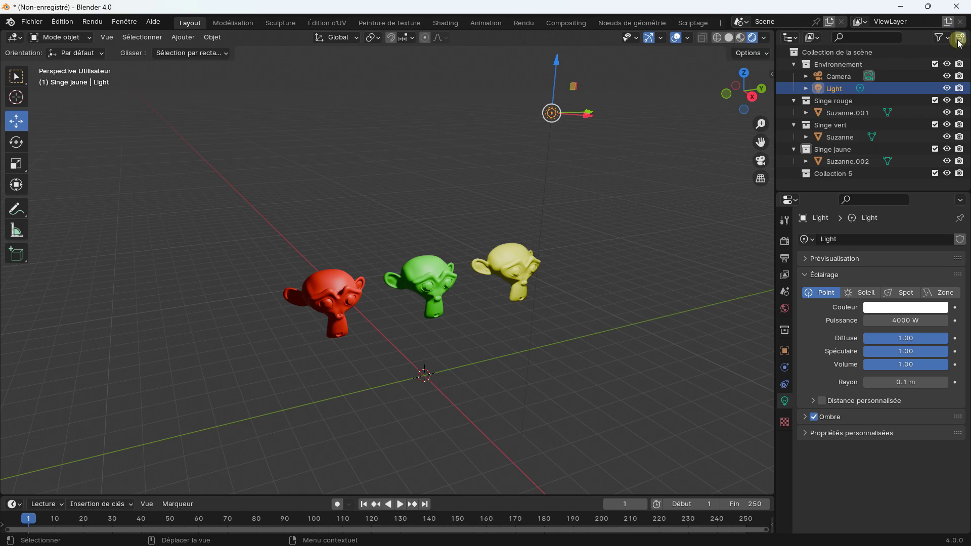
{"action": "left_click", "coordinate": [838, 175]}
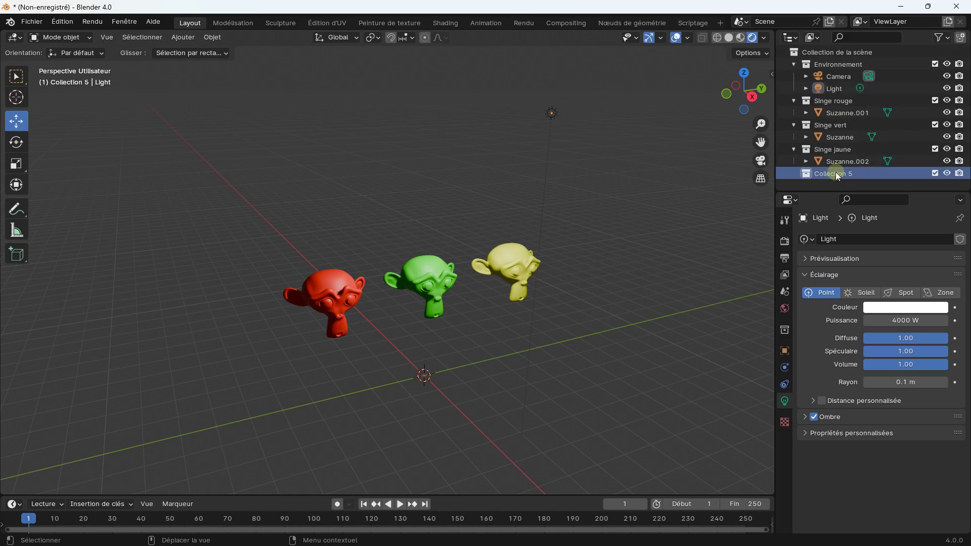
{"action": "right_click", "coordinate": [837, 174]}
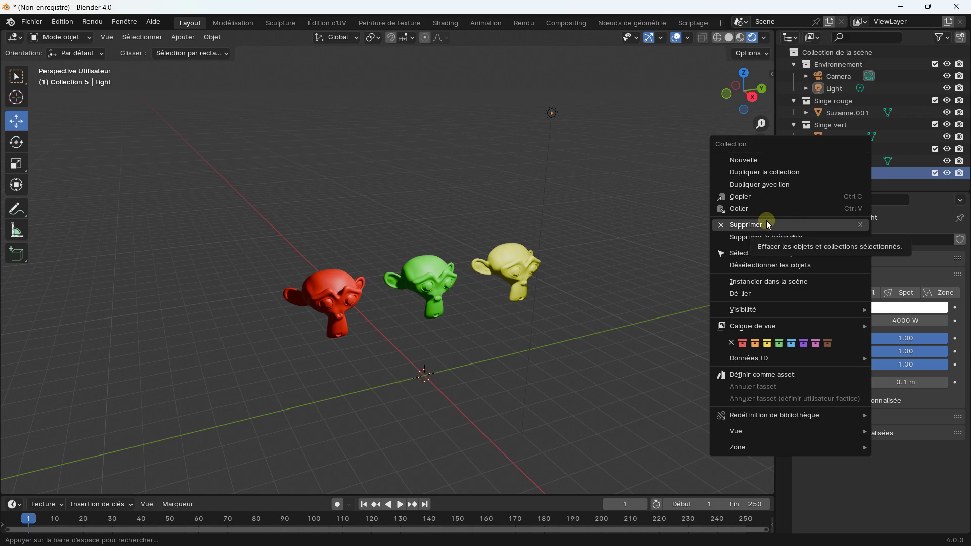
{"action": "left_click", "coordinate": [768, 224]}
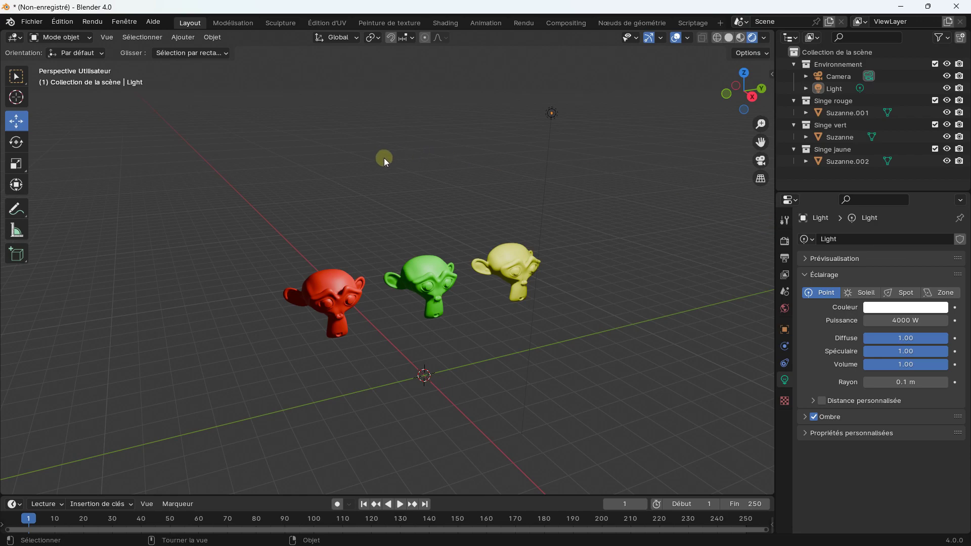
{"action": "scroll", "coordinate": [384, 158], "scroll_direction": "down", "scroll_amount": 3}
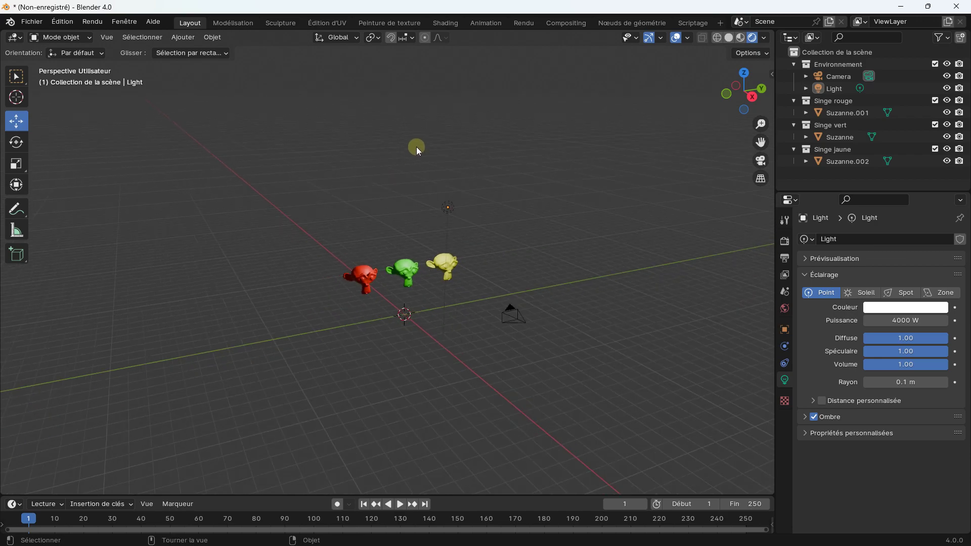
{"action": "middle_click_drag", "start_coordinate": [436, 142], "coordinate": [466, 150]}
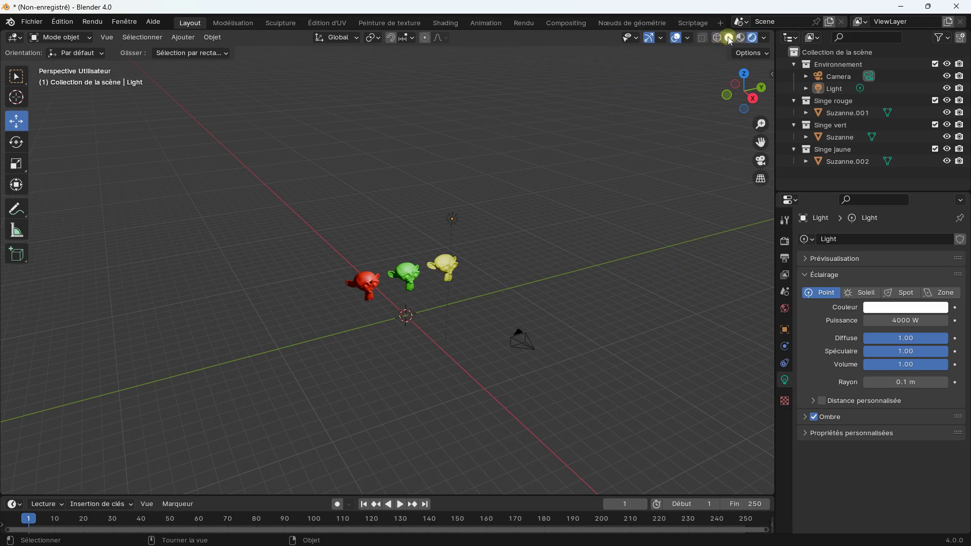
{"action": "key", "text": "z"}
{"action": "key", "text": "6"}
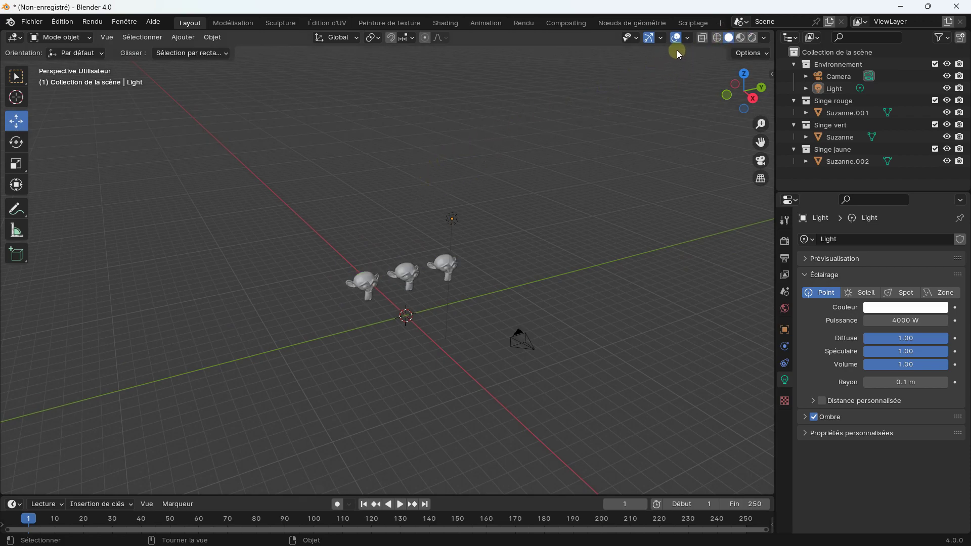
{"action": "left_click", "coordinate": [751, 38]}
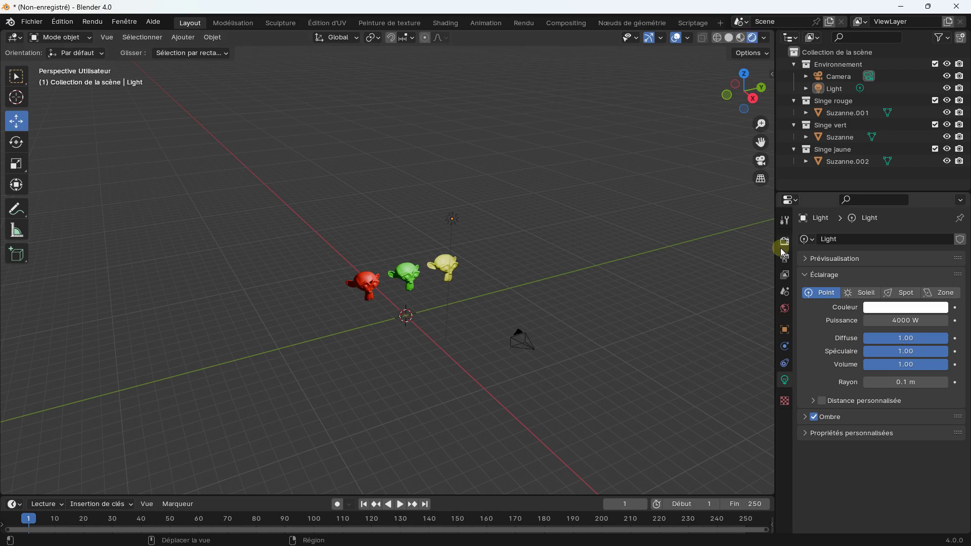
{"action": "left_click", "coordinate": [843, 76]}
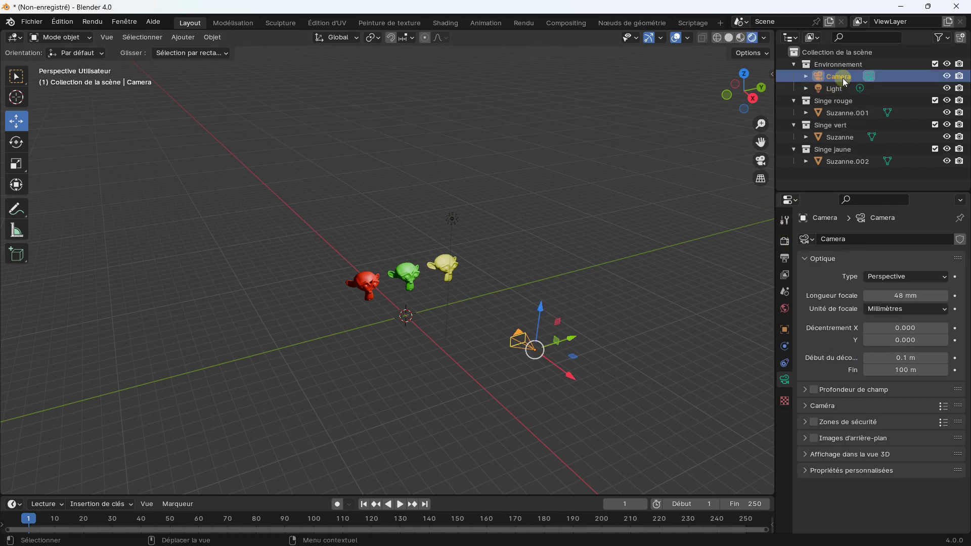
{"action": "left_click", "coordinate": [831, 114]}
{"action": "left_click", "coordinate": [427, 140]}
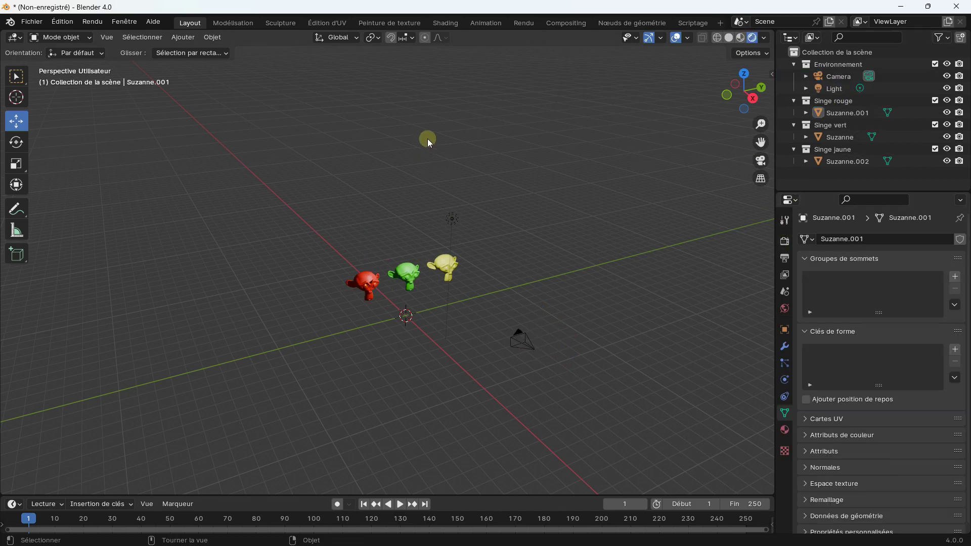
{"action": "mouse_move", "coordinate": [524, 111]}
{"action": "middle_mouse_down"}
{"action": "mouse_move", "coordinate": [532, 132]}
{"action": "mouse_move", "coordinate": [544, 114]}
{"action": "middle_mouse_up"}
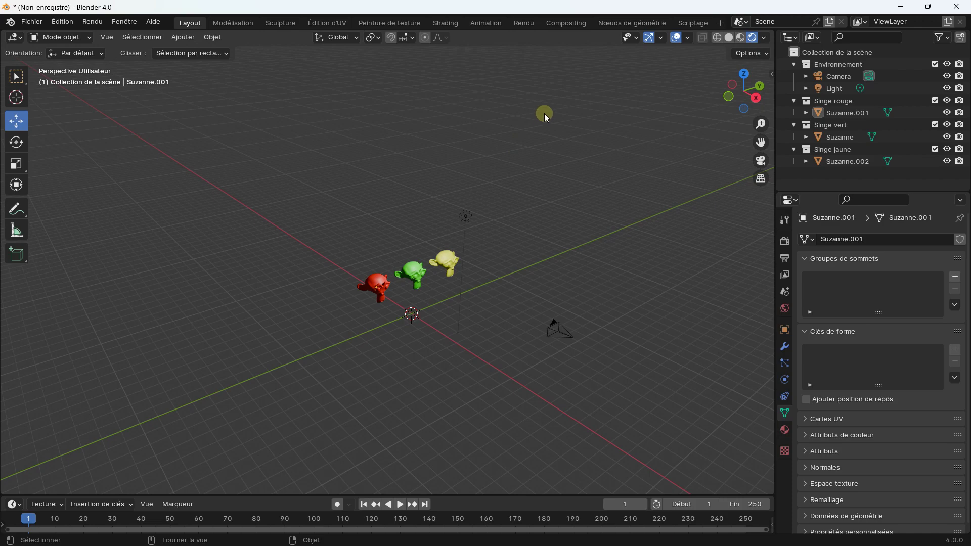
{"action": "middle_click_drag", "start_coordinate": [508, 122], "coordinate": [523, 124]}
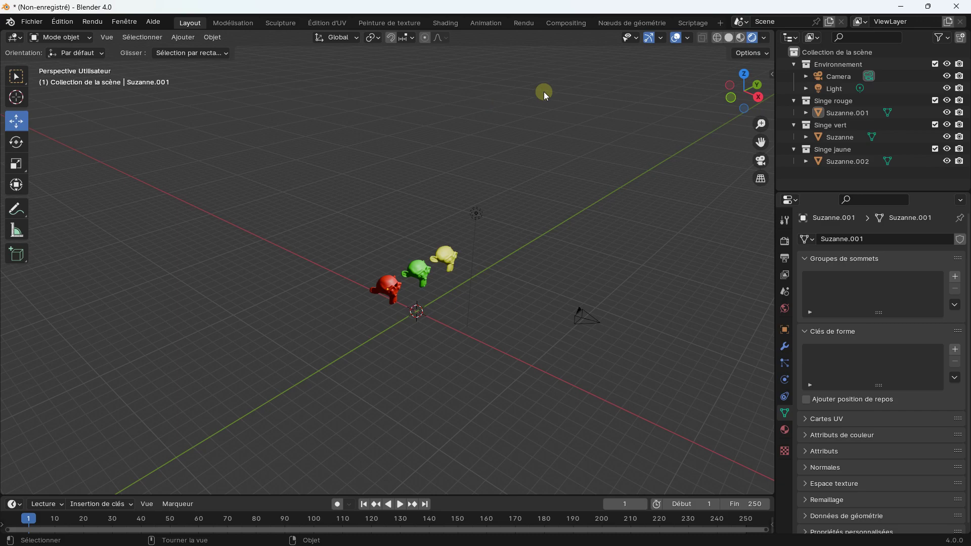
Box-select the three Suzanne heads, the camera and the light, then delete all five
{"action": "middle_click_drag", "start_coordinate": [544, 93], "coordinate": [522, 166]}
{"action": "left_click_drag", "start_coordinate": [310, 186], "coordinate": [601, 399]}
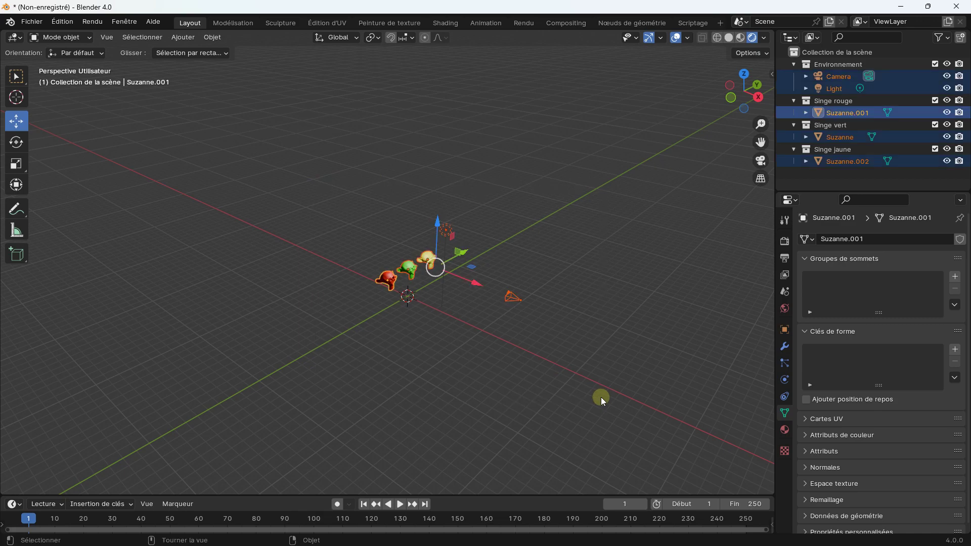
{"action": "key", "text": "Delete"}
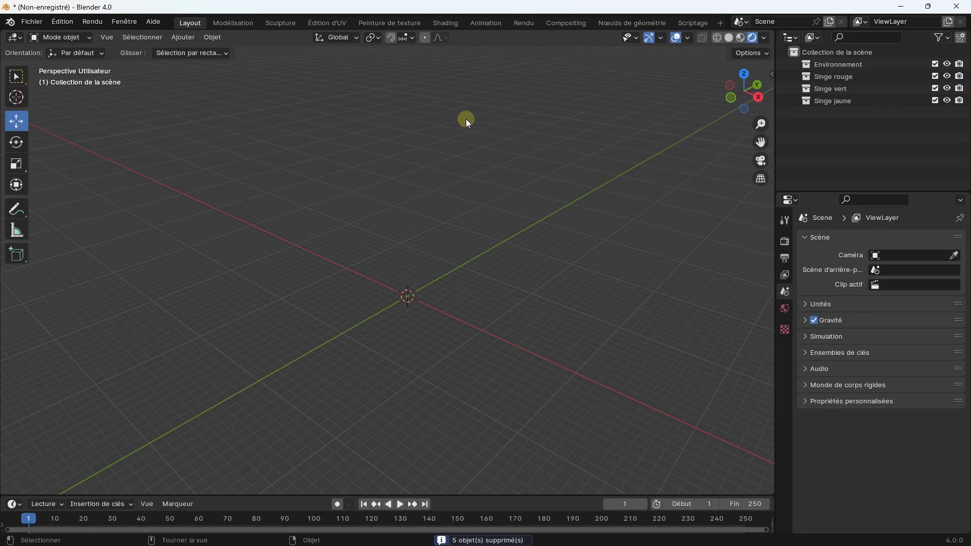